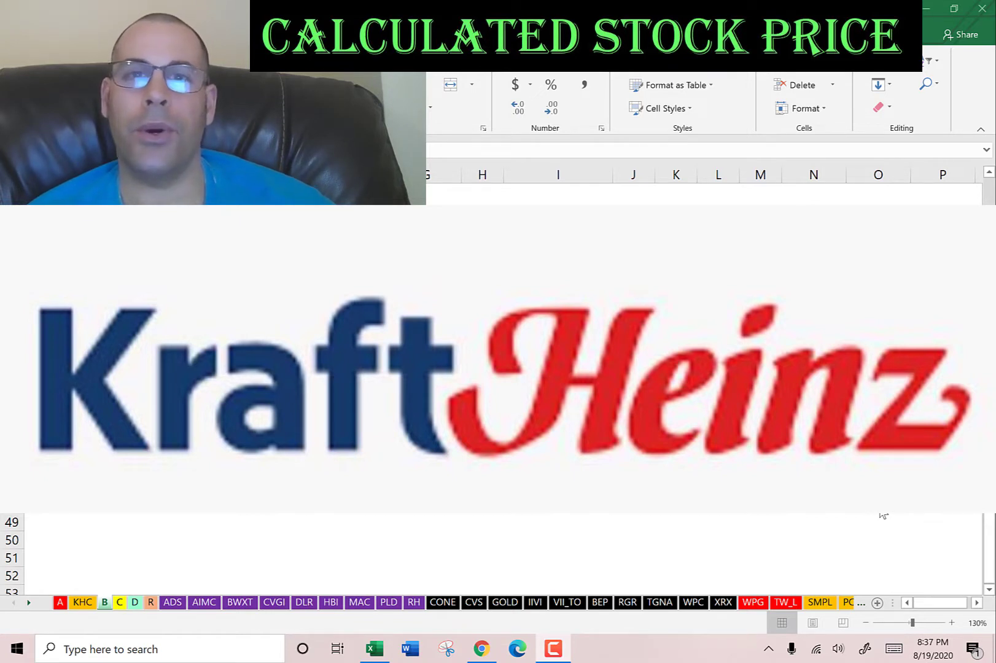
Step: Go to the KHC valuation sheet, then bring up the Yahoo Finance Kraft Heinz quote page
{"action": "left_click", "coordinate": [82, 602]}
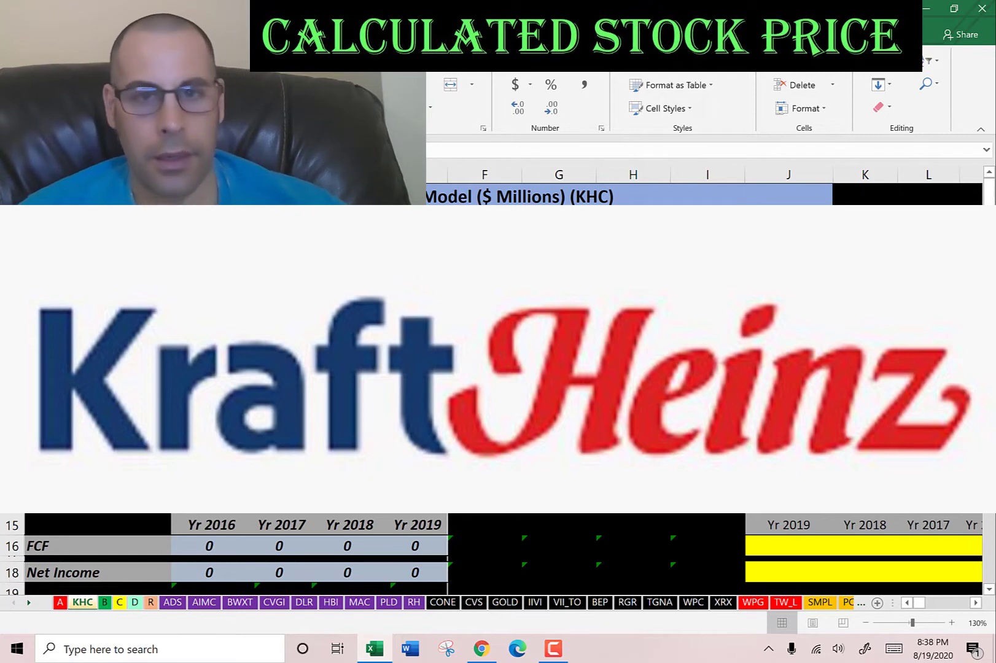
{"action": "key", "text": "alt+Tab"}
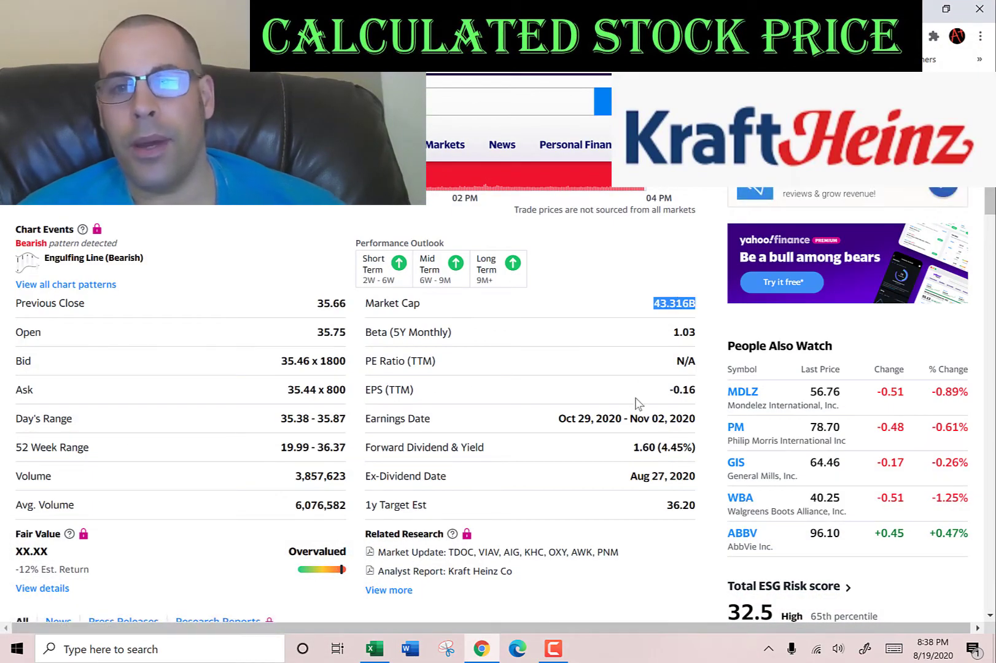
Step: Enter KHC's 43.3 billion market cap in the model
{"action": "key", "text": "alt+Tab"}
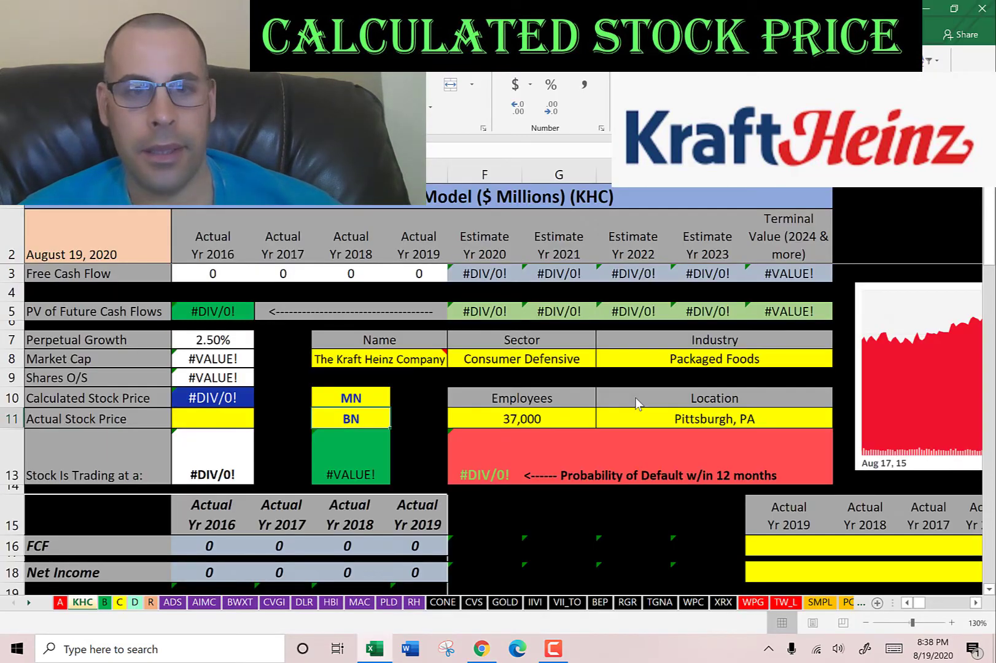
{"action": "type", "text": "43."}
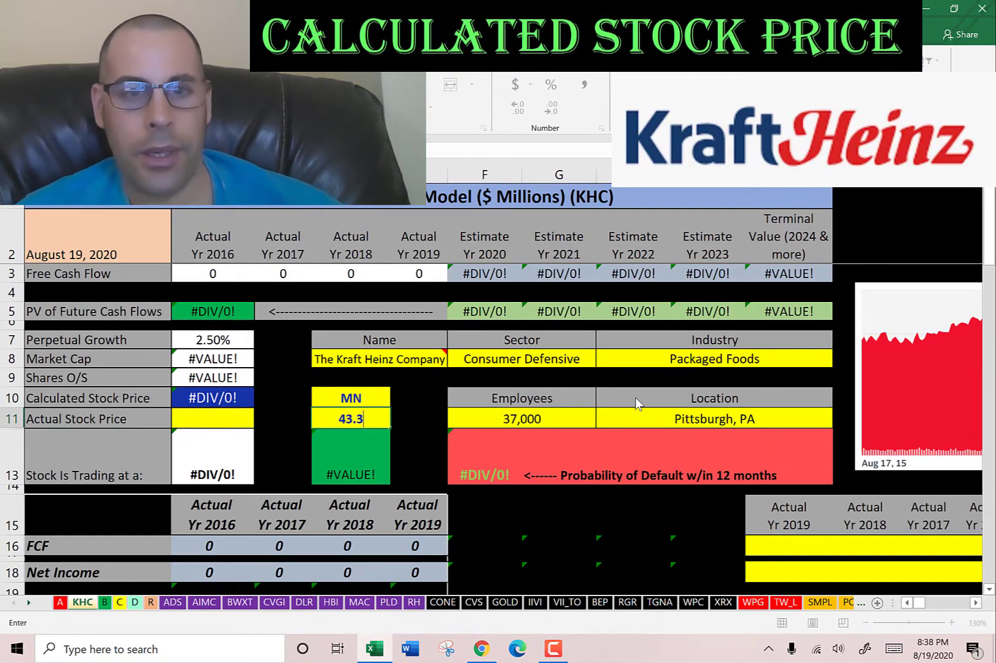
{"action": "type", "text": "3"}
{"action": "key", "text": "Return"}
Step: Copy the 35.43 closing price from Yahoo Finance into Actual Stock Price
{"action": "key", "text": "alt+Tab"}
{"action": "scroll", "coordinate": [638, 403], "scroll_direction": "up", "scroll_amount": 3}
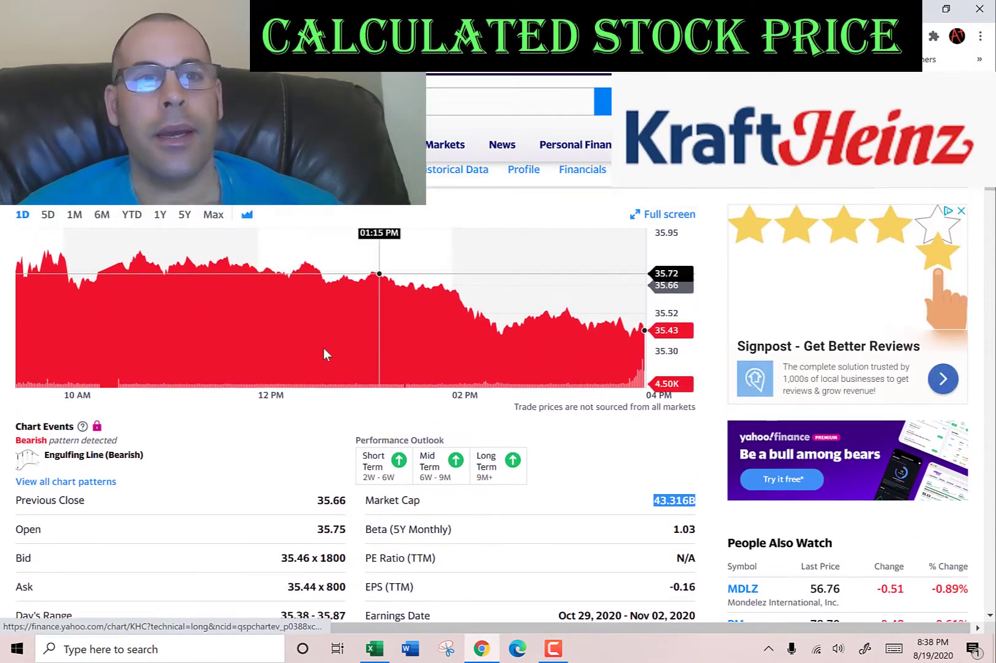
{"action": "scroll", "coordinate": [323, 348], "scroll_direction": "up", "scroll_amount": 4}
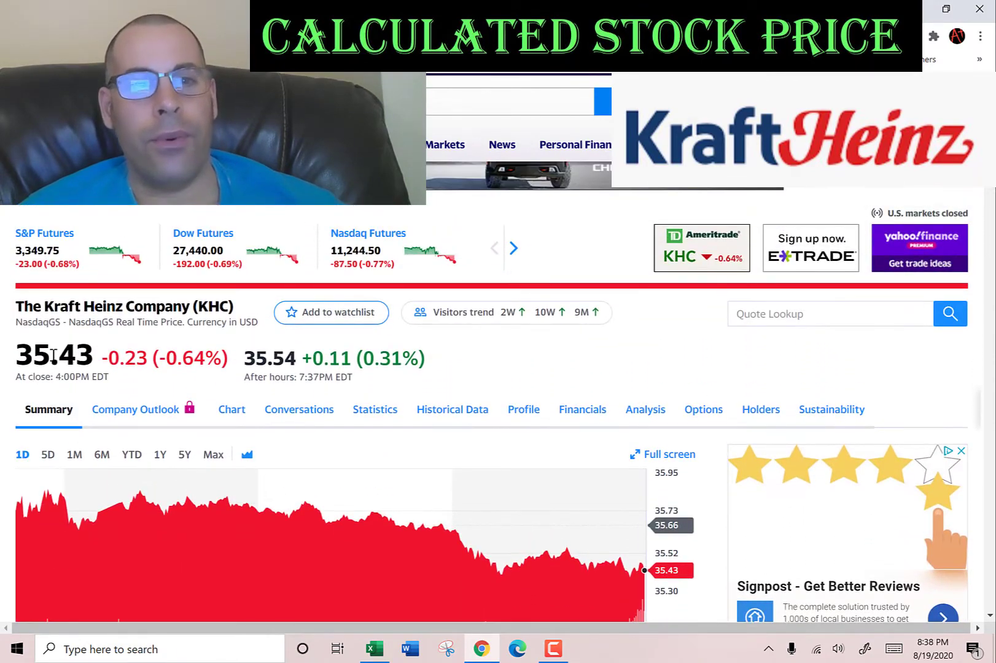
{"action": "double_click", "coordinate": [54, 355]}
{"action": "key", "text": "ctrl+c"}
{"action": "key", "text": "alt+Tab"}
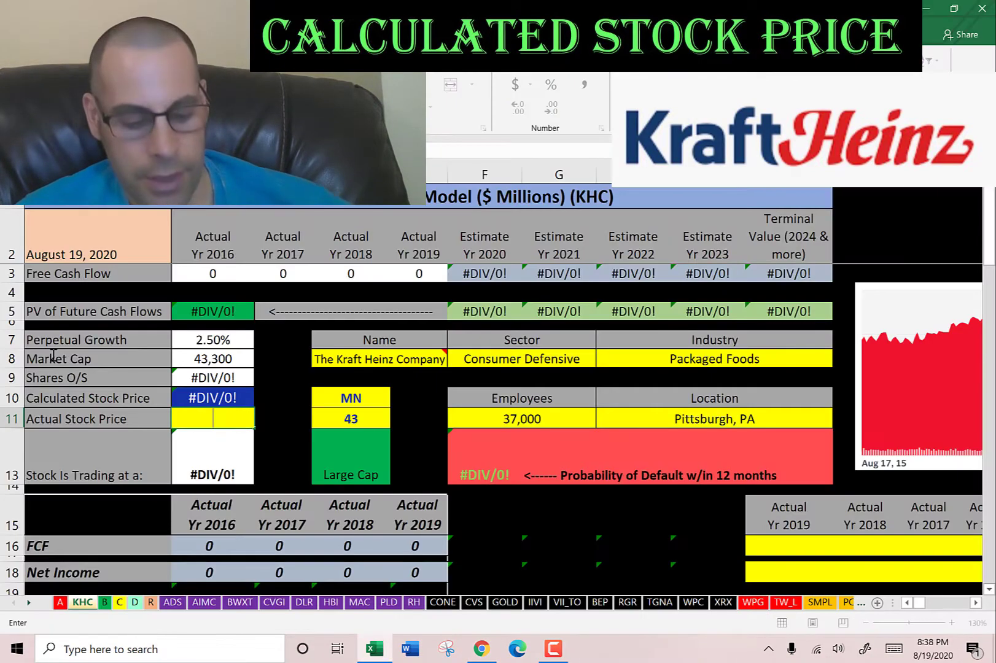
{"action": "key", "text": "ctrl+v"}
{"action": "key", "text": "Return"}
Step: Select the Actual Yr 2019 FCF cell as the next paste destination
{"action": "left_click", "coordinate": [509, 545]}
{"action": "key", "text": "Down"}
{"action": "key", "text": "Down"}
{"action": "key", "text": "Down"}
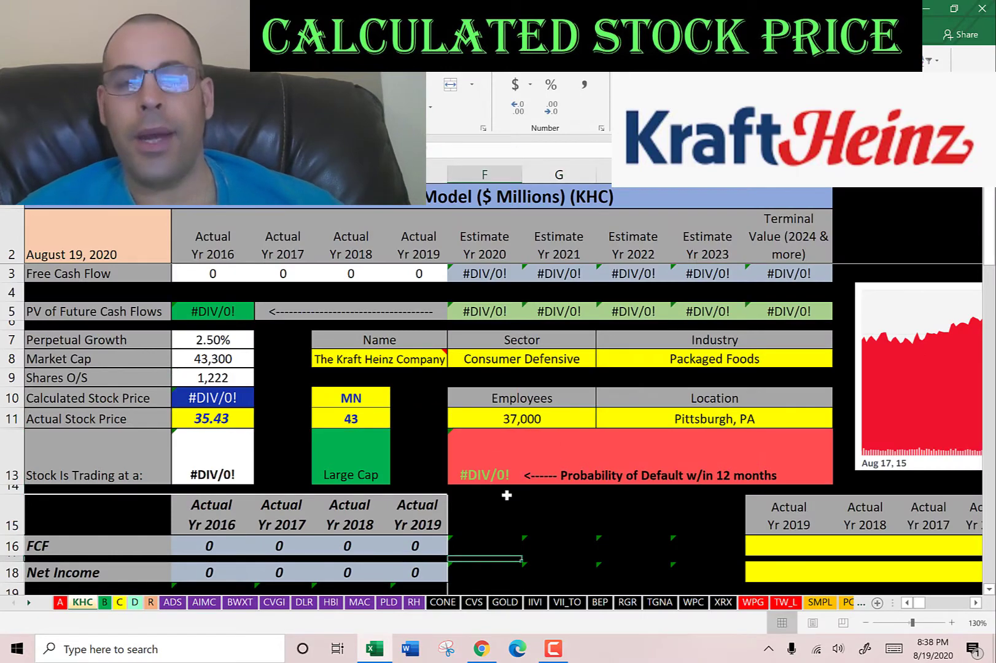
{"action": "scroll", "coordinate": [550, 488], "scroll_direction": "down", "scroll_amount": 3}
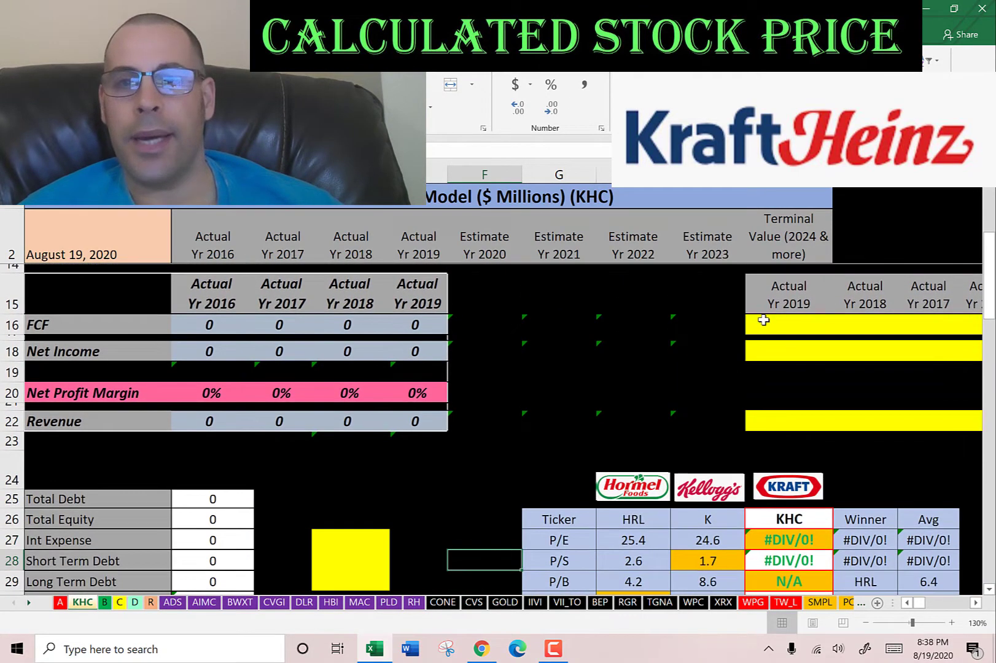
{"action": "left_click", "coordinate": [766, 323]}
{"action": "key", "text": "alt+Tab"}
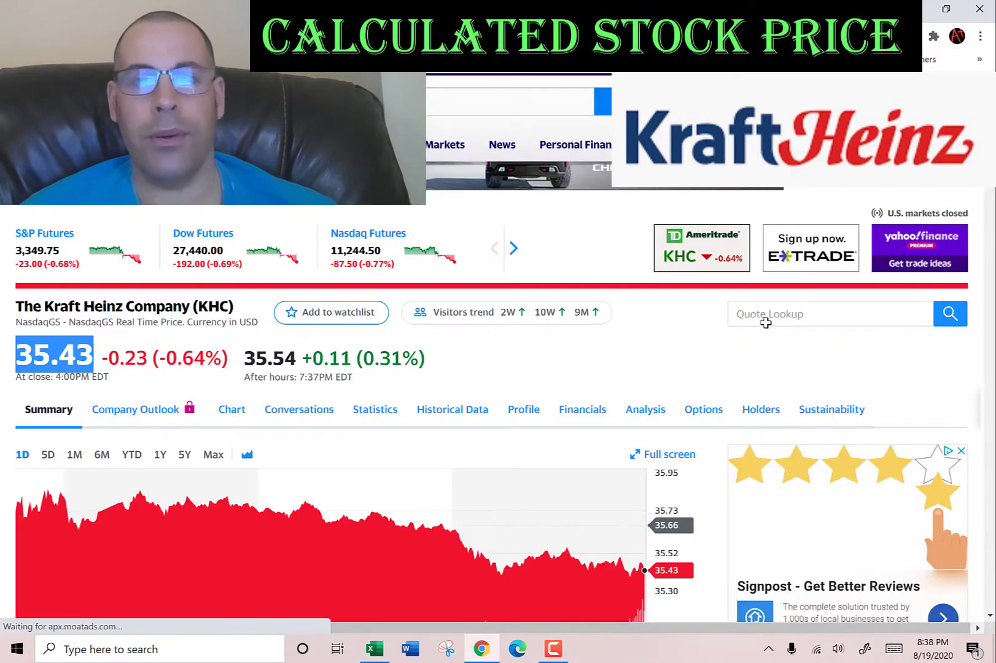
Step: Paste KHC's 2016–2019 free cash flow from the Yahoo cash flow statement into the FCF row as text
{"action": "scroll", "coordinate": [610, 326], "scroll_direction": "down", "scroll_amount": 2}
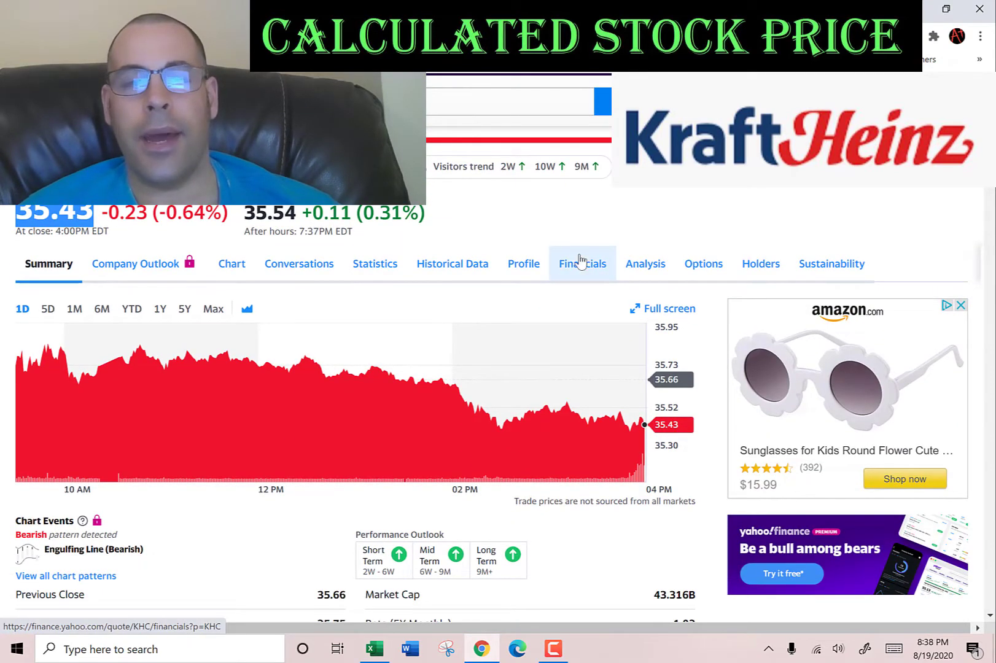
{"action": "left_click", "coordinate": [579, 260]}
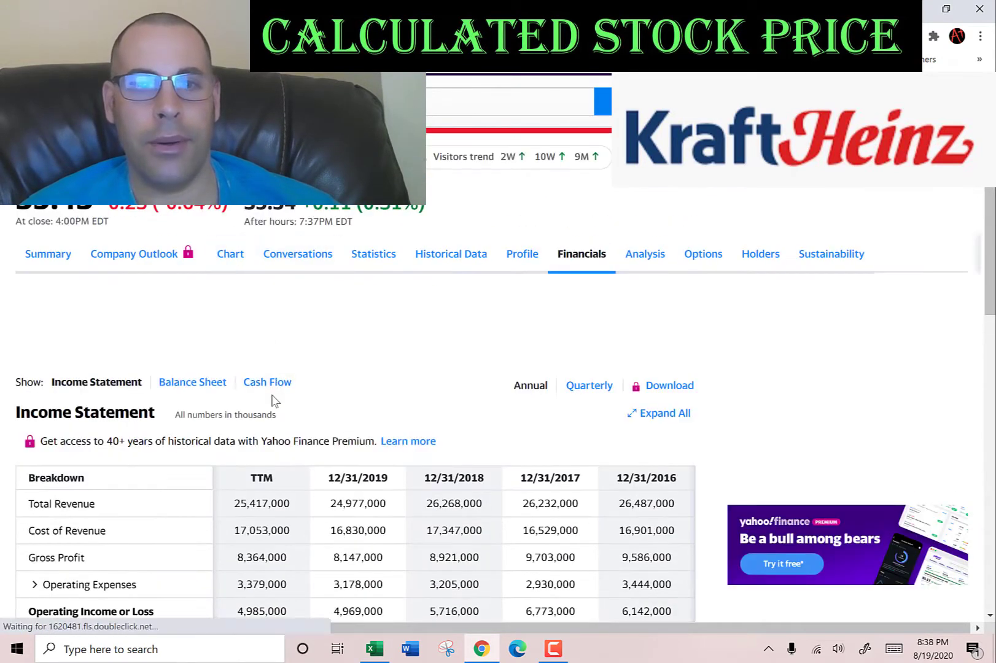
{"action": "left_click", "coordinate": [267, 381]}
{"action": "scroll", "coordinate": [374, 251], "scroll_direction": "down", "scroll_amount": 5}
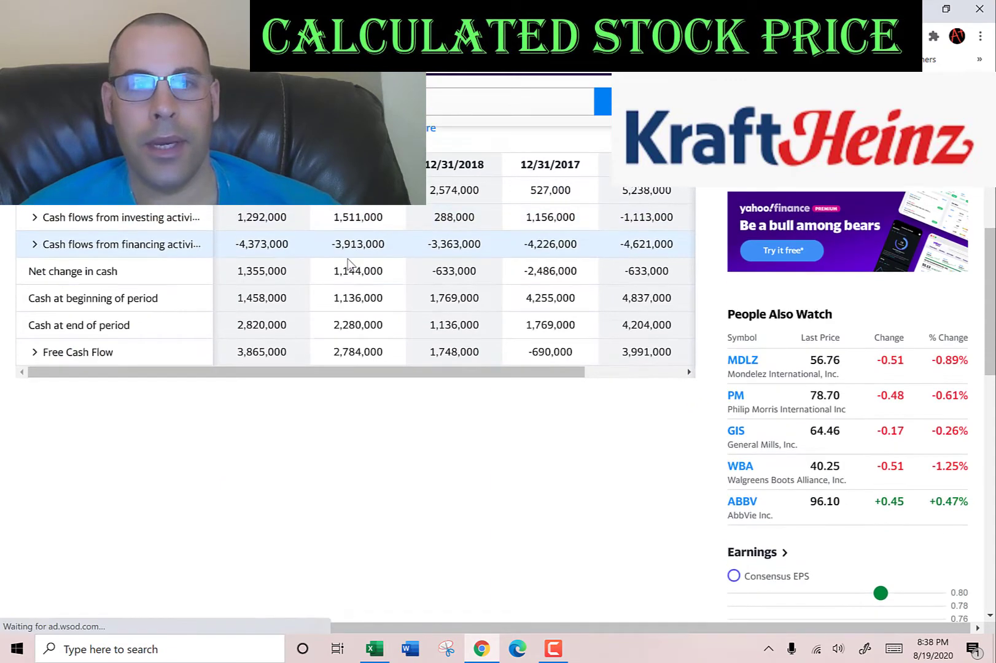
{"action": "scroll", "coordinate": [331, 289], "scroll_direction": "down", "scroll_amount": 1}
{"action": "left_click_drag", "start_coordinate": [314, 308], "coordinate": [670, 316]}
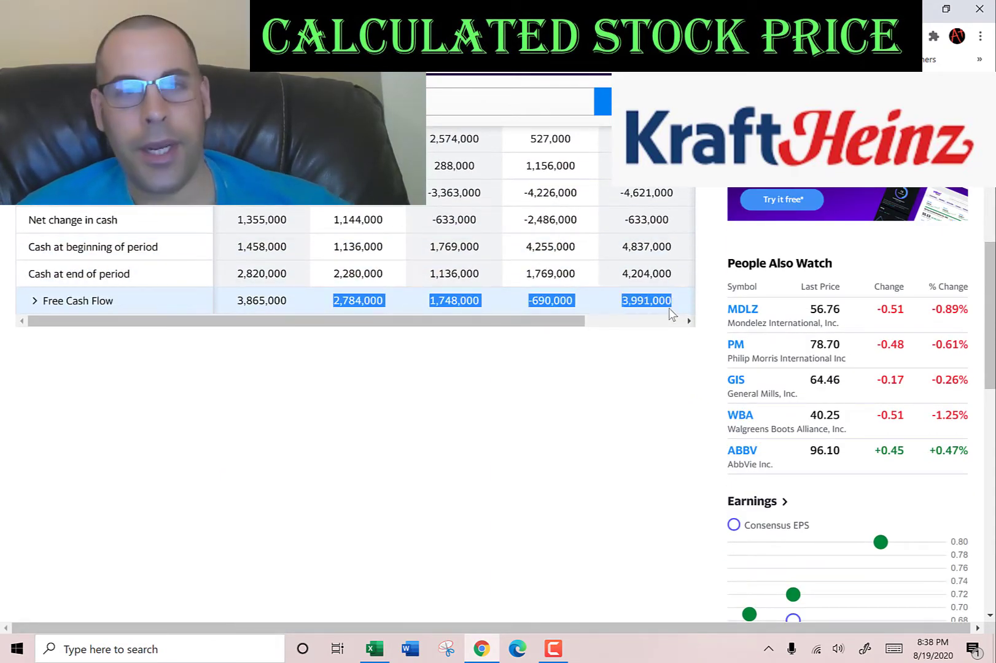
{"action": "key", "text": "alt+Tab"}
{"action": "key", "text": "shift+F10"}
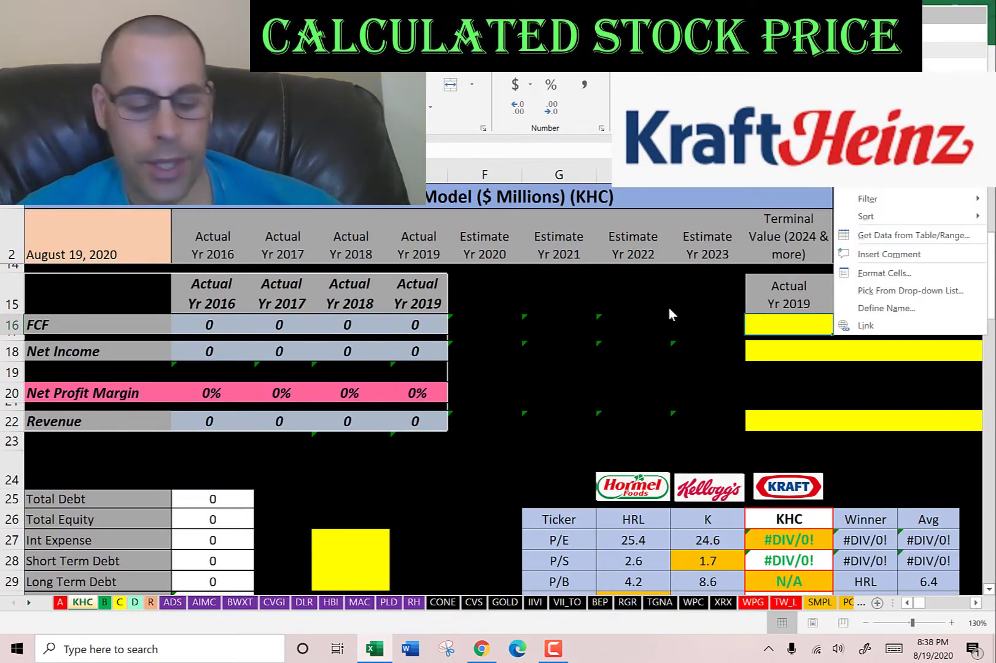
{"action": "key", "text": "s"}
{"action": "key", "text": "Return"}
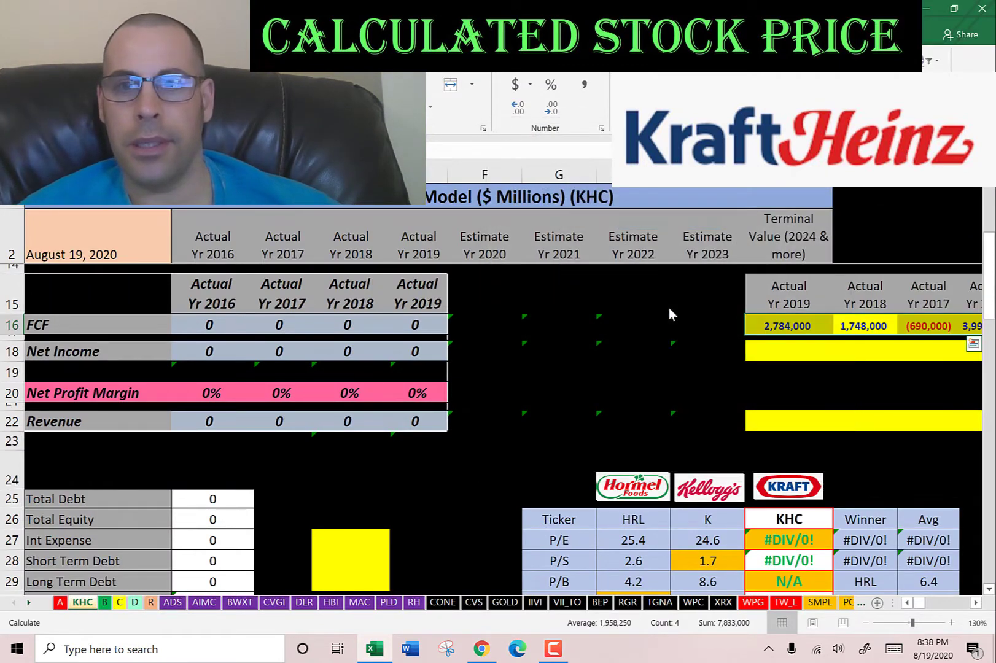
Step: Paste KHC's 2016–2019 net income figures into the Net Income row as plain text
{"action": "key", "text": "alt+Tab"}
{"action": "left_click_drag", "start_coordinate": [331, 336], "coordinate": [675, 336]}
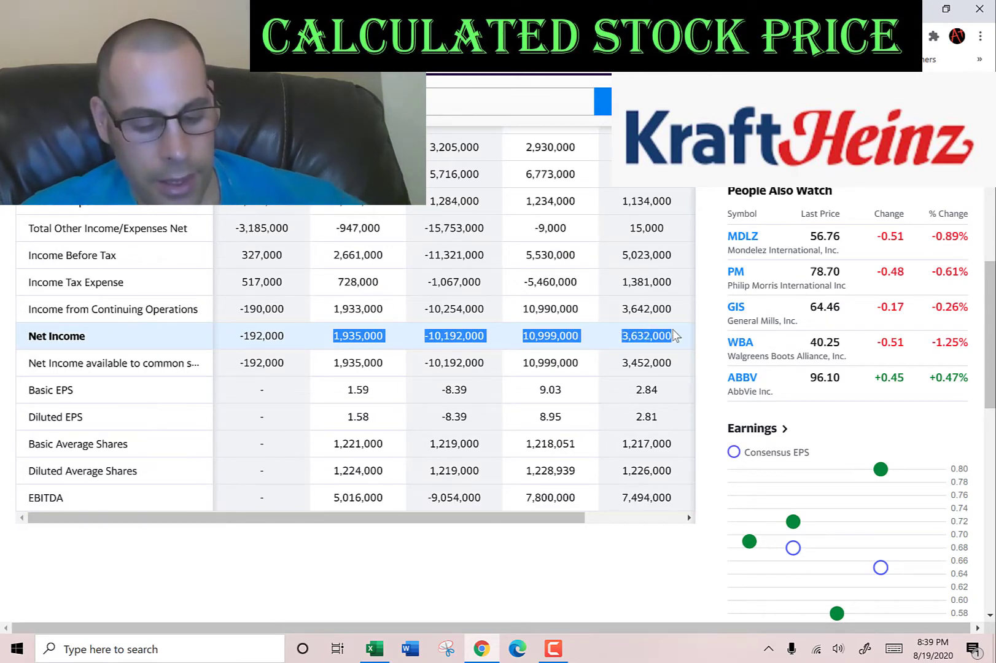
{"action": "key", "text": "alt+Tab"}
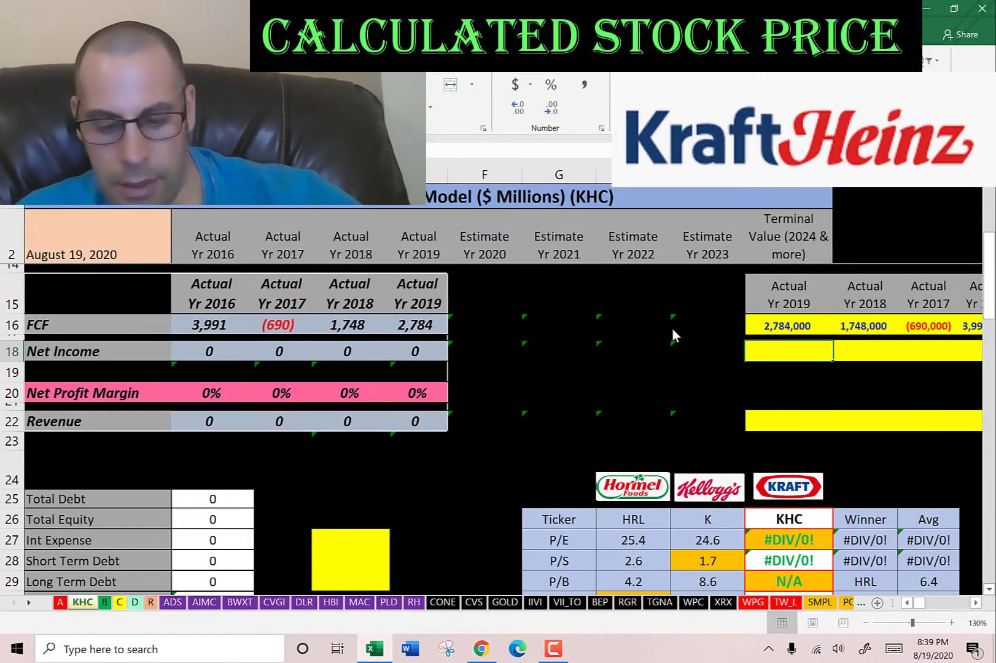
{"action": "key", "text": "Menu"}
{"action": "key", "text": "s"}
{"action": "key", "text": "Down"}
{"action": "key", "text": "Return"}
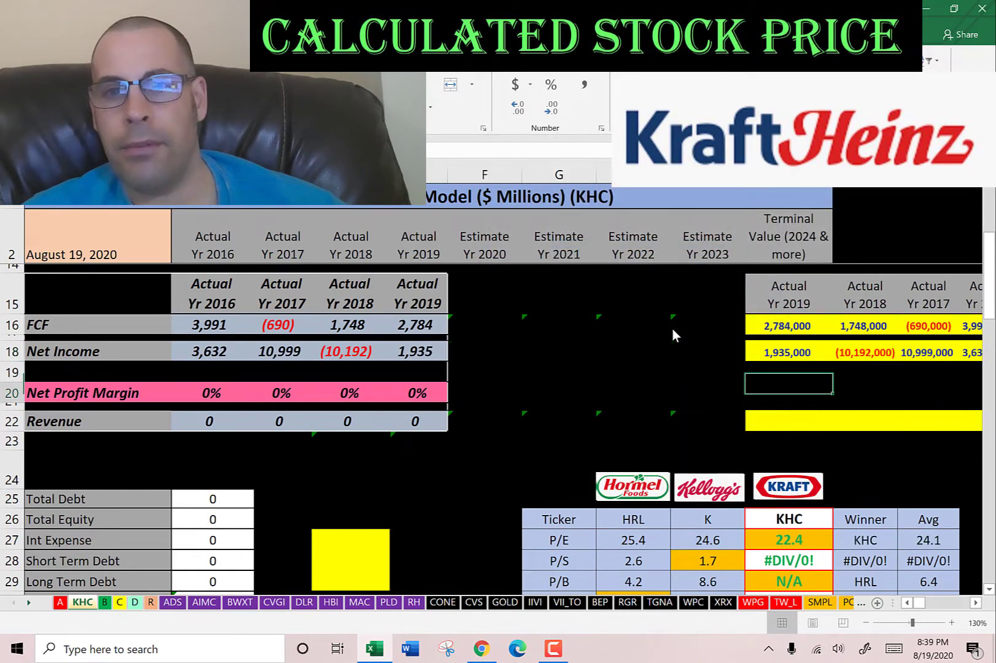
{"action": "key", "text": "Down"}
{"action": "key", "text": "alt+Tab"}
{"action": "scroll", "coordinate": [366, 250], "scroll_direction": "up", "scroll_amount": 3}
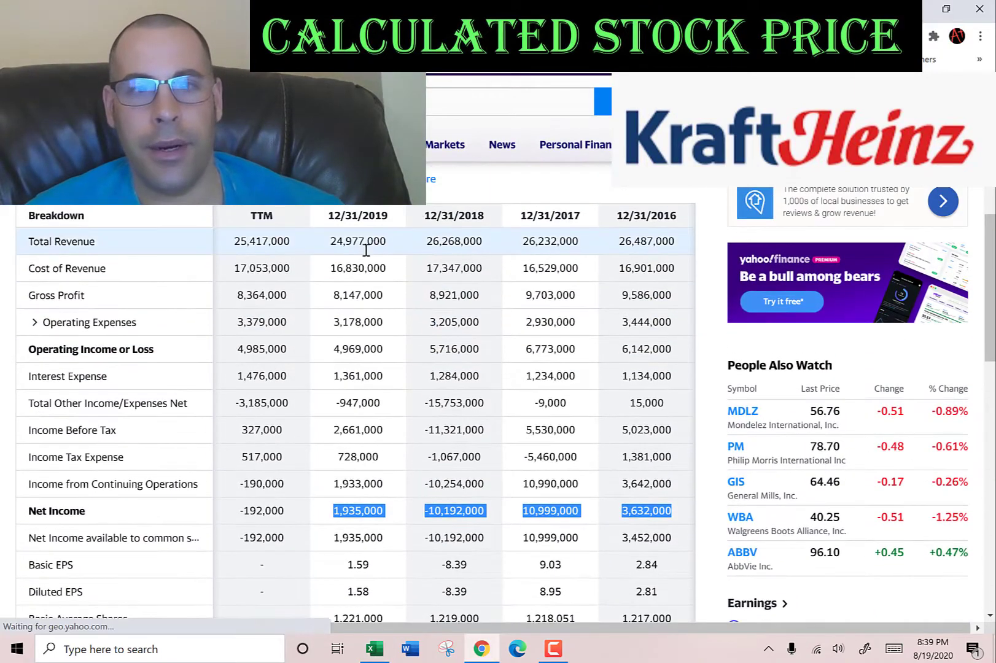
Step: Paste KHC's 2016–2019 total revenue into the Revenue row as text
{"action": "left_click_drag", "start_coordinate": [331, 241], "coordinate": [670, 216]}
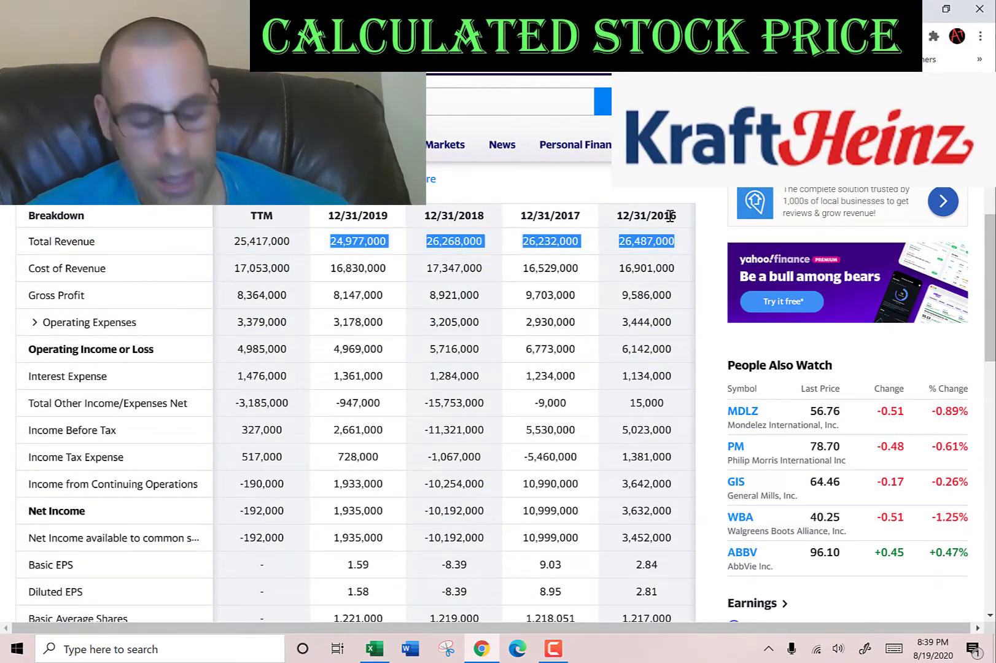
{"action": "key", "text": "ctrl+c"}
{"action": "key", "text": "alt+Tab"}
{"action": "key", "text": "Menu"}
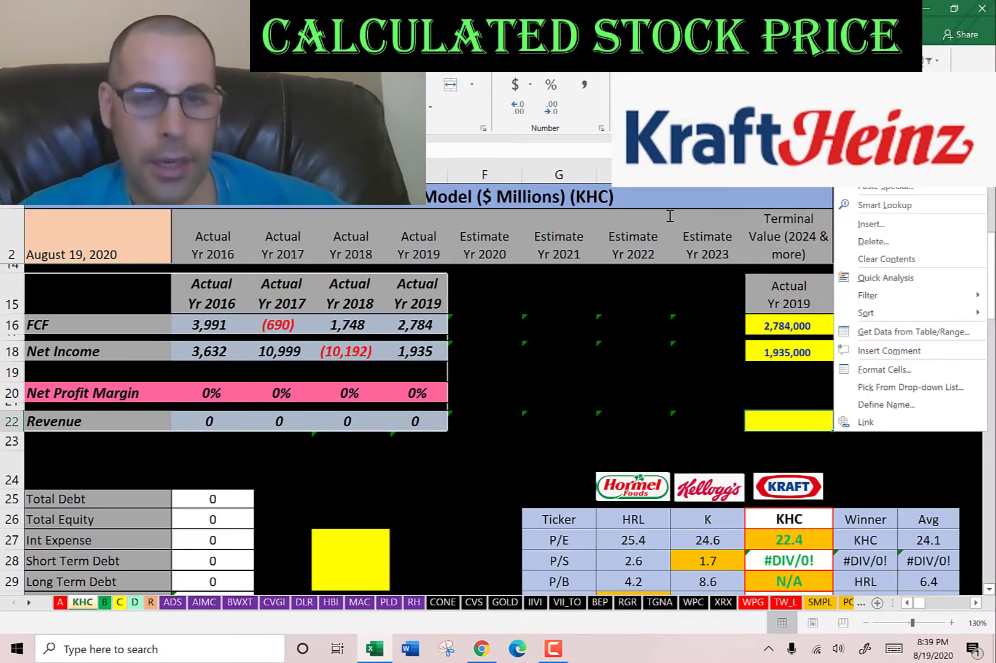
{"action": "key", "text": "s"}
{"action": "key", "text": "Return"}
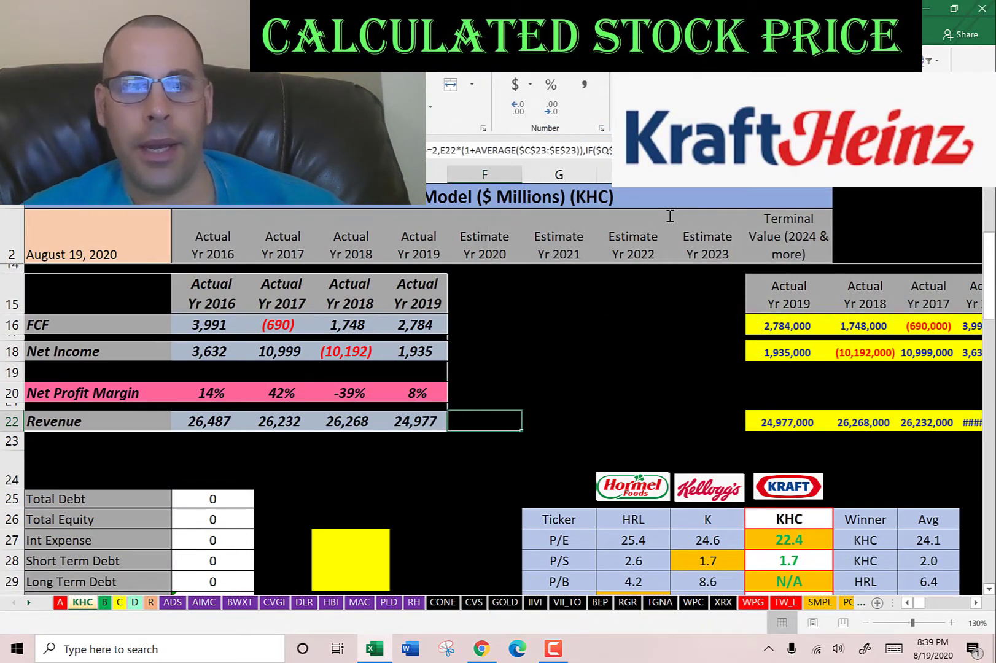
Step: Review the pasted FCF, Net Income and Revenue values across the years
{"action": "key", "text": "Up"}
{"action": "key", "text": "Up"}
{"action": "key", "text": "Up"}
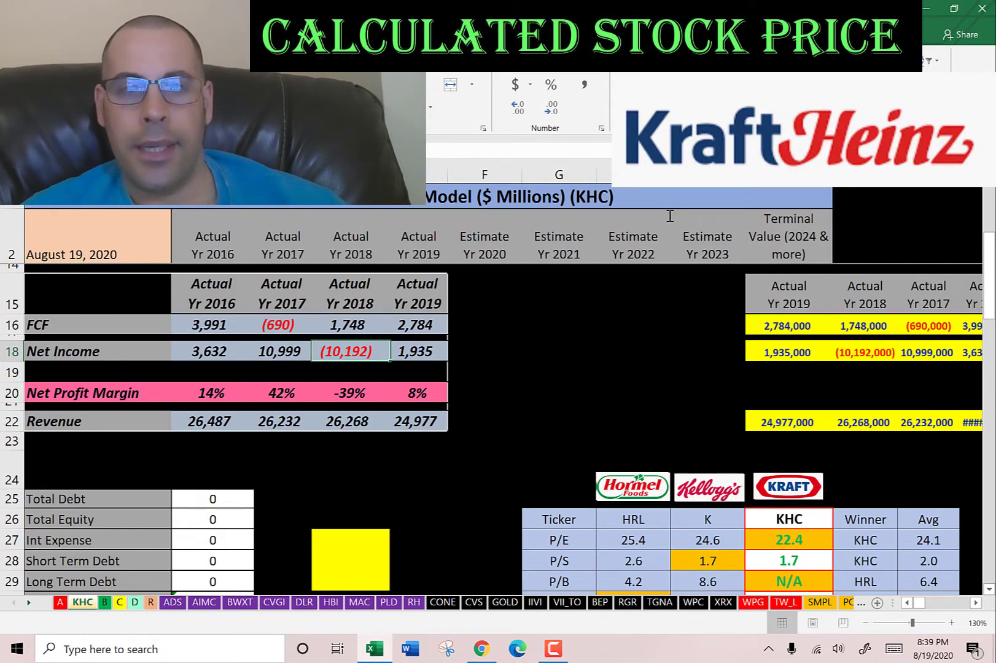
{"action": "key", "text": "Up"}
{"action": "key", "text": "Up"}
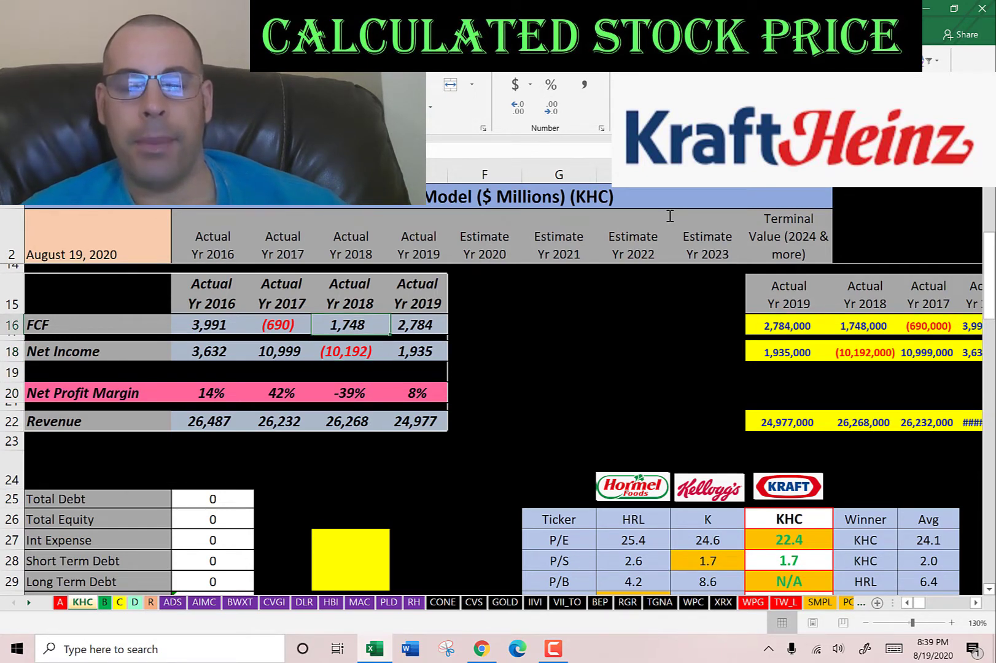
{"action": "key", "text": "Left"}
{"action": "key", "text": "Left"}
{"action": "key", "text": "Left"}
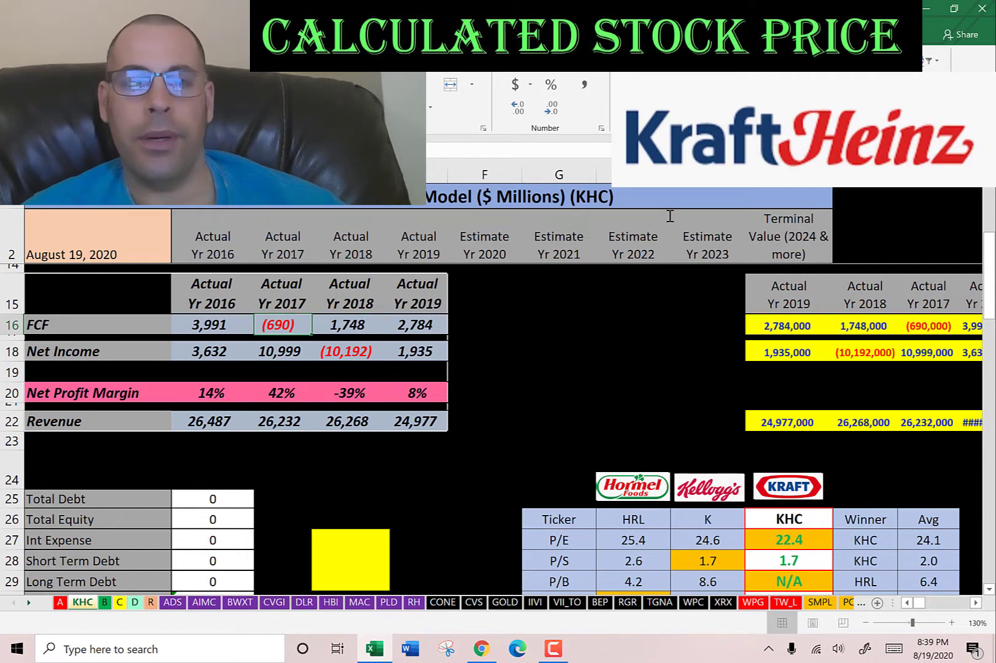
{"action": "key", "text": "Down"}
{"action": "key", "text": "Down"}
{"action": "key", "text": "Right"}
{"action": "key", "text": "Right"}
{"action": "key", "text": "Right"}
{"action": "key", "text": "Right"}
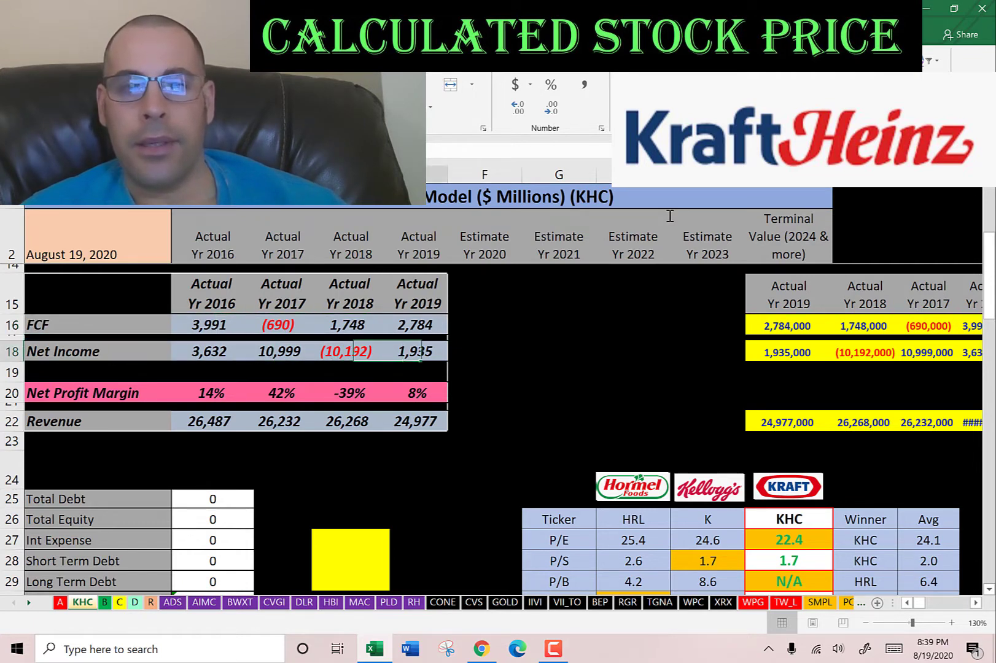
{"action": "key", "text": "Down"}
{"action": "key", "text": "Down"}
{"action": "key", "text": "Down"}
{"action": "key", "text": "Down"}
{"action": "key", "text": "Left"}
{"action": "key", "text": "Left"}
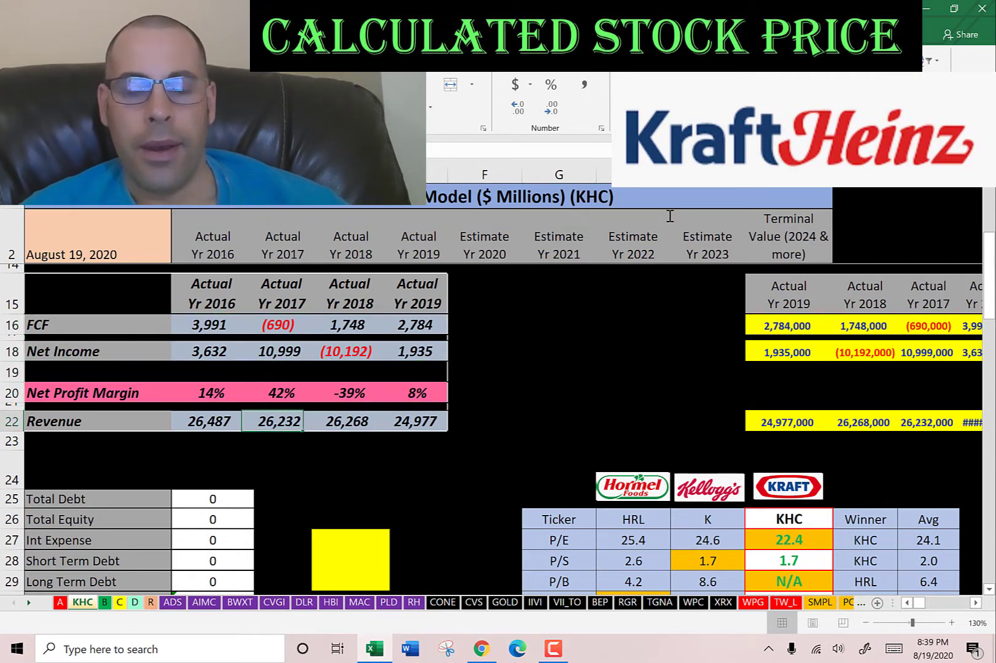
{"action": "key", "text": "Left"}
{"action": "key", "text": "Right"}
{"action": "key", "text": "Right"}
{"action": "key", "text": "Right"}
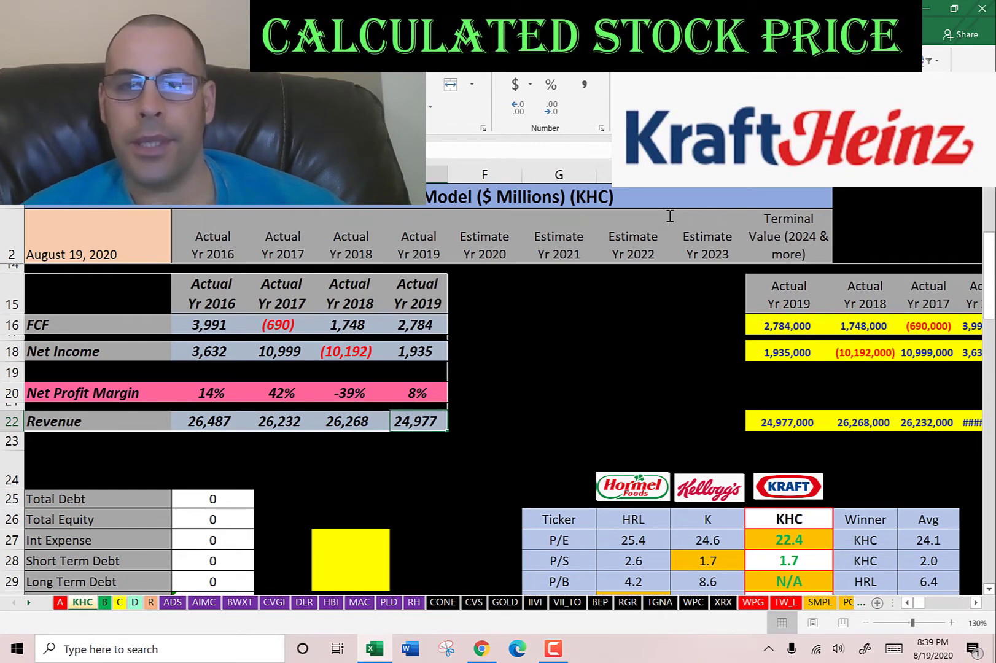
{"action": "key", "text": "Left"}
{"action": "key", "text": "Left"}
{"action": "key", "text": "Down"}
{"action": "key", "text": "alt+Tab"}
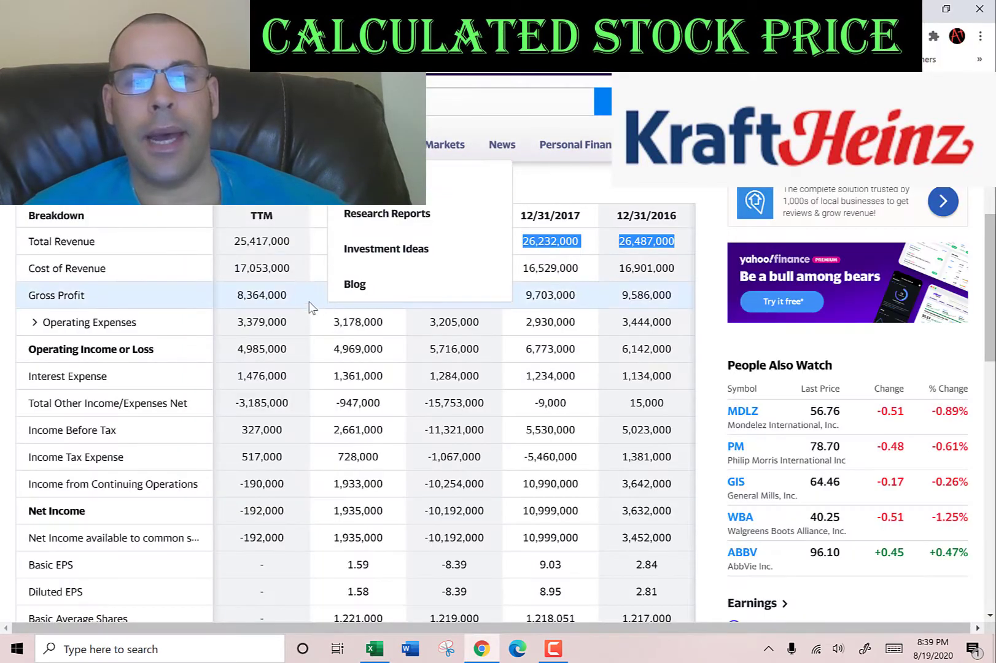
Step: Enter the 2019 interest expense of 1,361,000 in its yellow input cell
{"action": "double_click", "coordinate": [357, 376]}
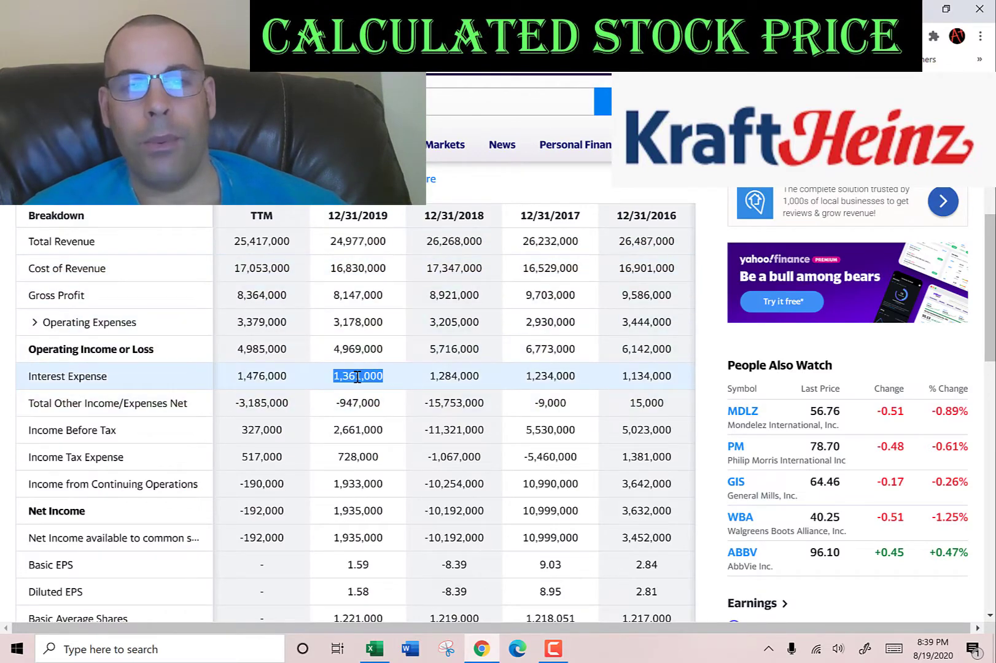
{"action": "key", "text": "alt+Tab"}
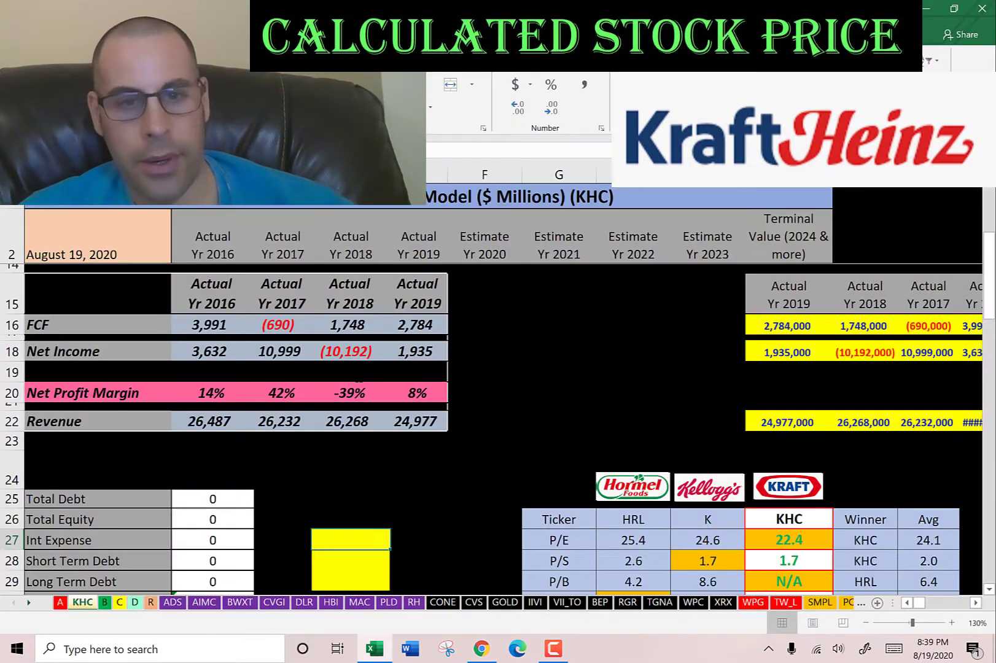
{"action": "left_click", "coordinate": [351, 540]}
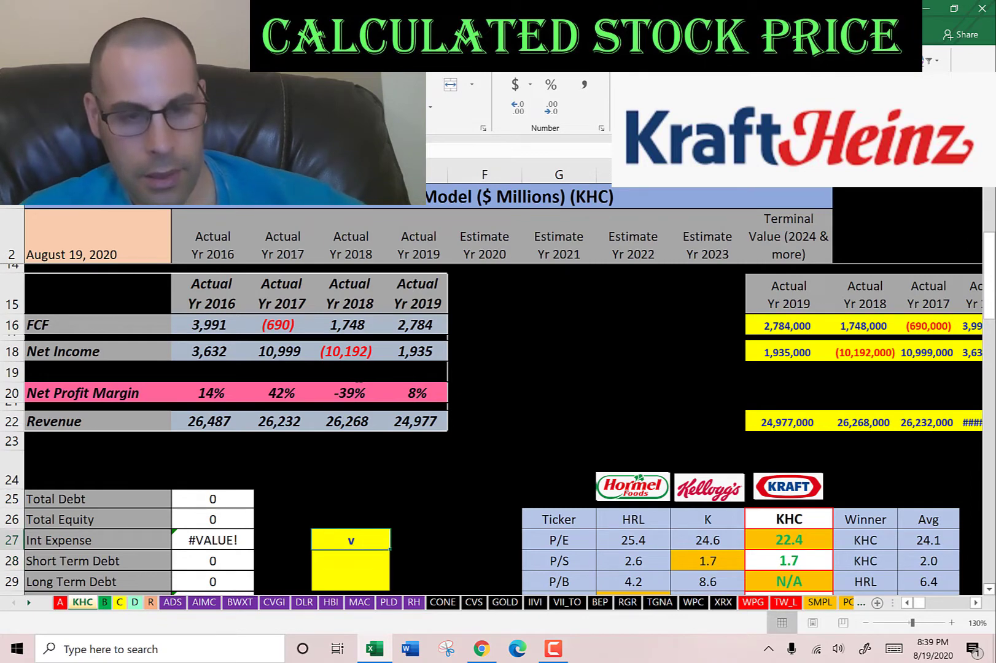
{"action": "key", "text": "ctrl+v"}
{"action": "key", "text": "alt+Tab"}
{"action": "scroll", "coordinate": [359, 377], "scroll_direction": "up", "scroll_amount": 2}
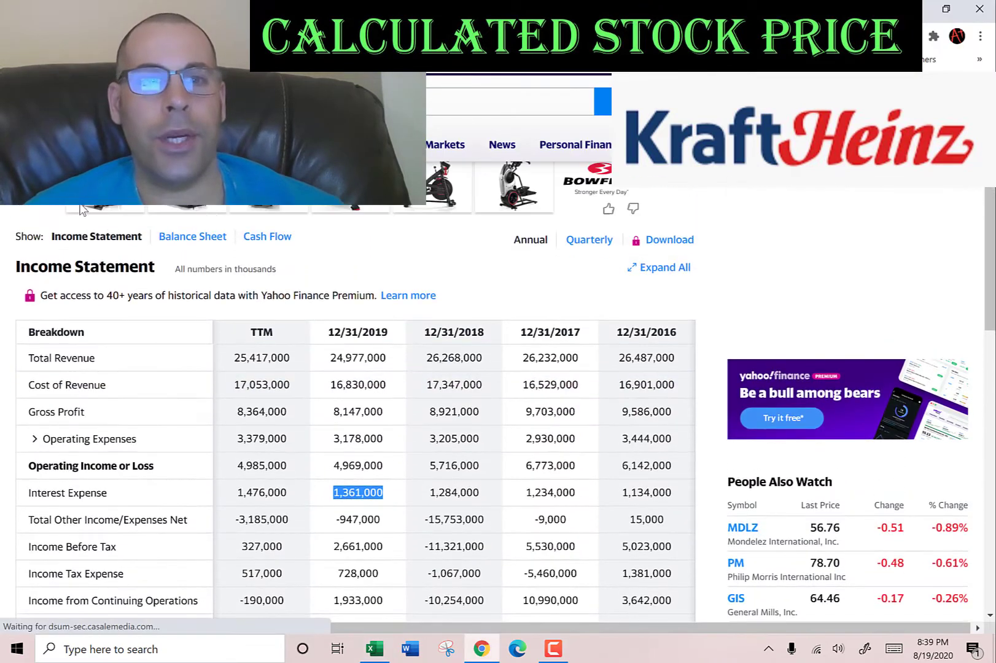
Step: Copy the 2019 current debt of 1,028,000 from the balance sheet into short term debt
{"action": "left_click", "coordinate": [211, 238]}
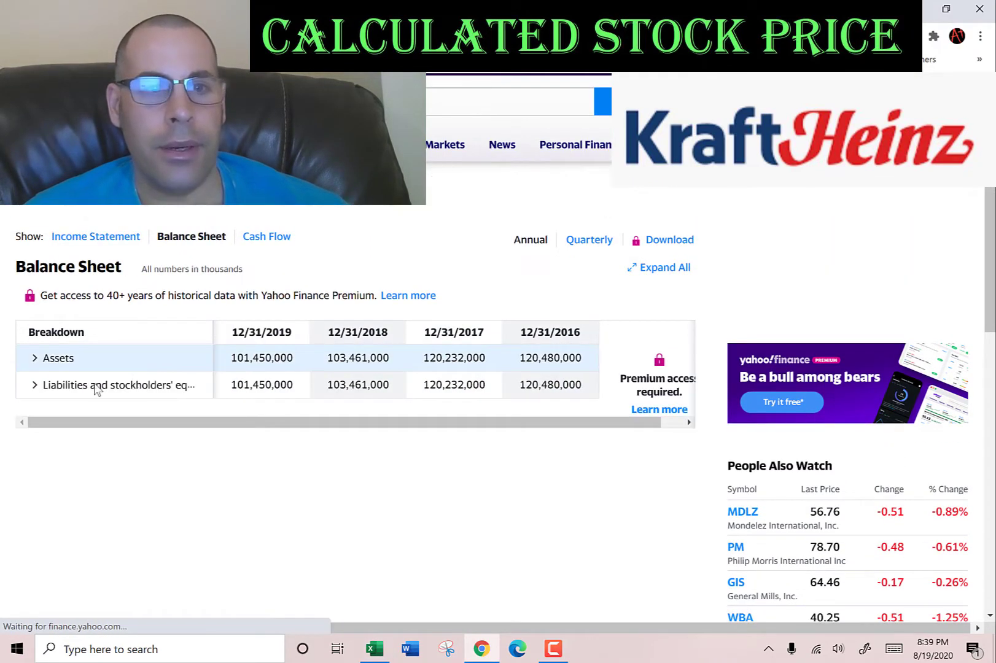
{"action": "left_click", "coordinate": [34, 385]}
{"action": "left_click", "coordinate": [46, 411]}
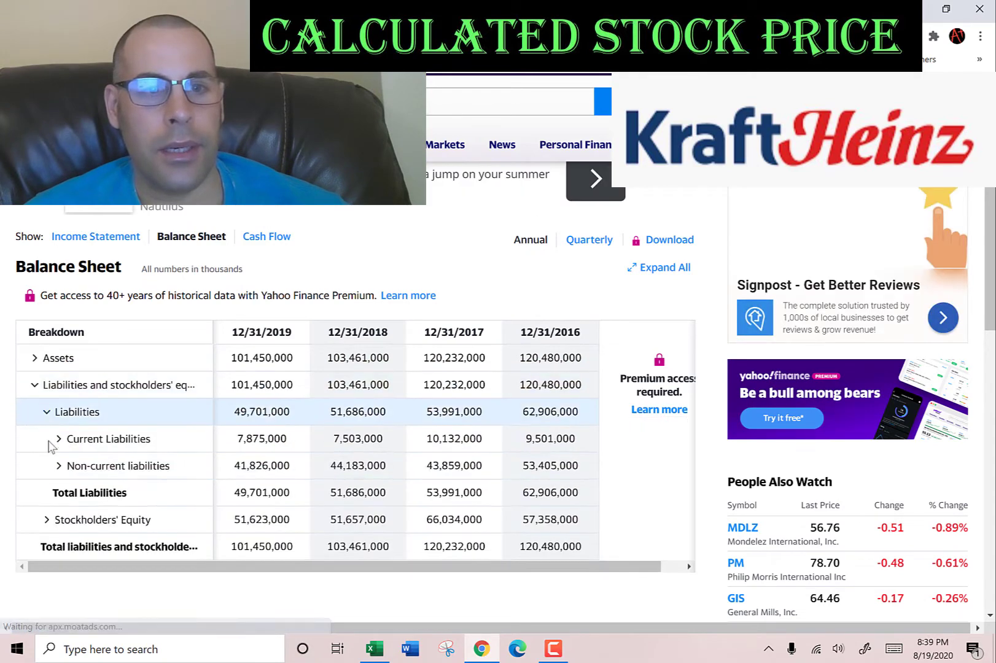
{"action": "left_click", "coordinate": [58, 466]}
{"action": "left_click", "coordinate": [58, 439]}
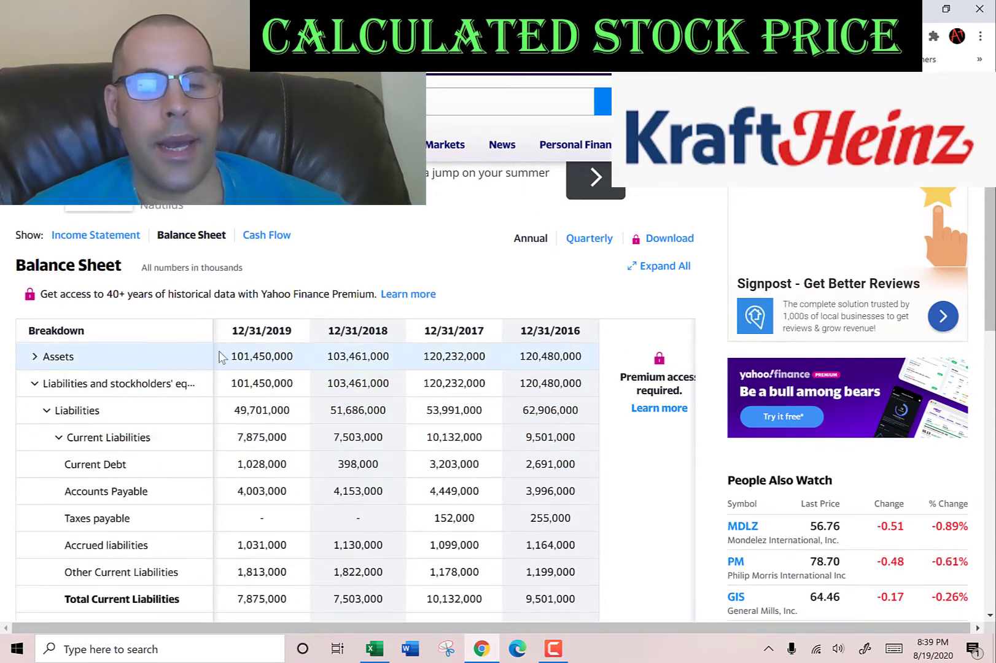
{"action": "scroll", "coordinate": [240, 349], "scroll_direction": "down", "scroll_amount": 2}
{"action": "double_click", "coordinate": [262, 321]}
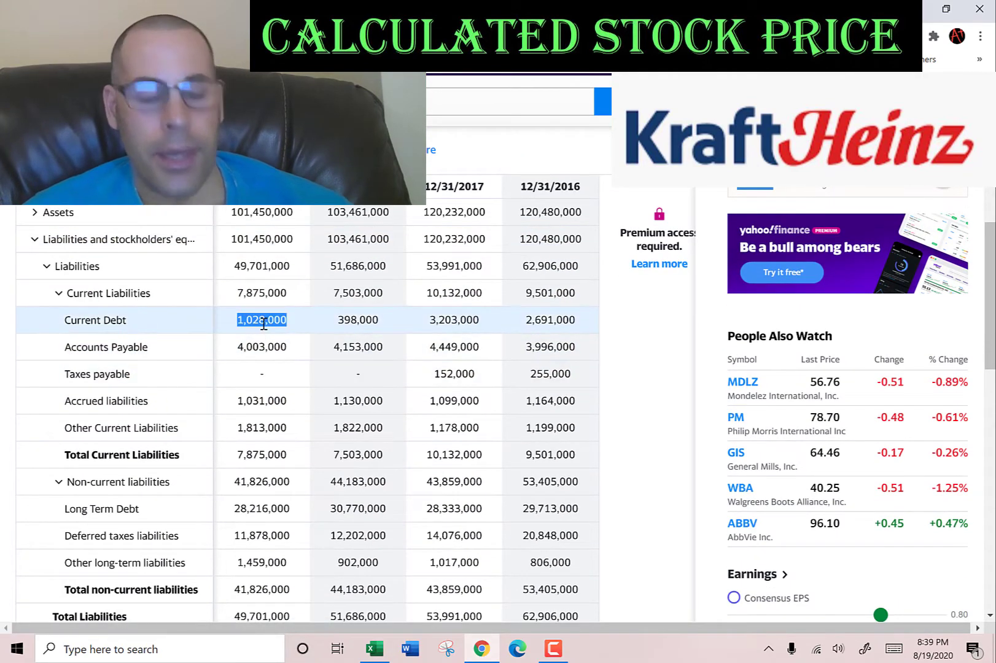
{"action": "key", "text": "ctrl+c"}
{"action": "key", "text": "alt+Tab"}
{"action": "key", "text": "ctrl+v"}
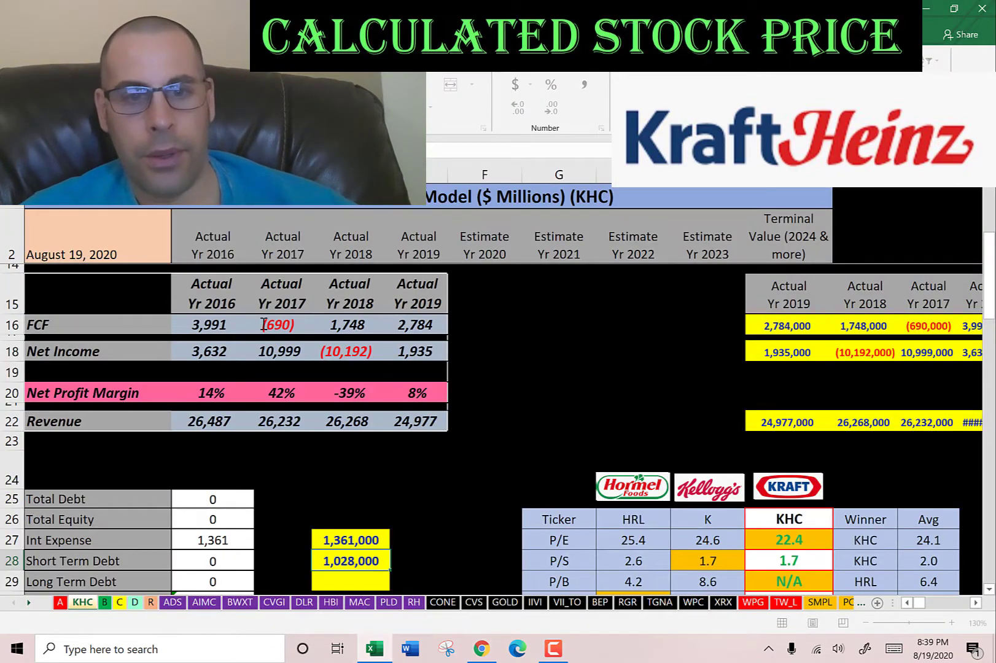
Step: Copy the 2019 long-term debt of 28,216,000 into the long term debt cell
{"action": "key", "text": "alt+Tab"}
{"action": "scroll", "coordinate": [262, 324], "scroll_direction": "down", "scroll_amount": 2}
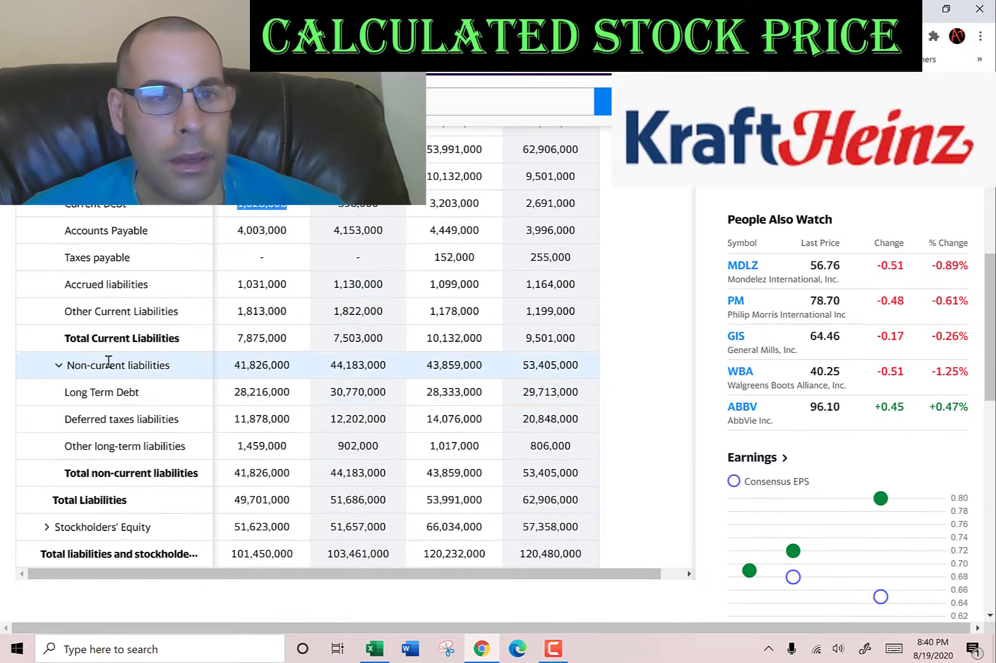
{"action": "double_click", "coordinate": [258, 387]}
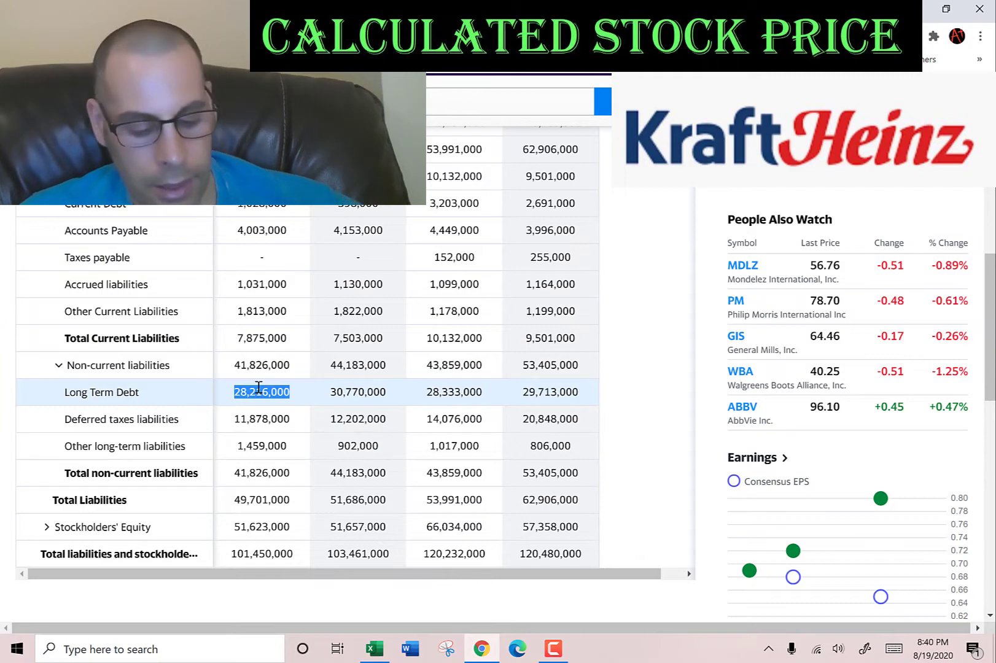
{"action": "key", "text": "ctrl+c"}
{"action": "key", "text": "alt+Tab"}
{"action": "key", "text": "ctrl+v"}
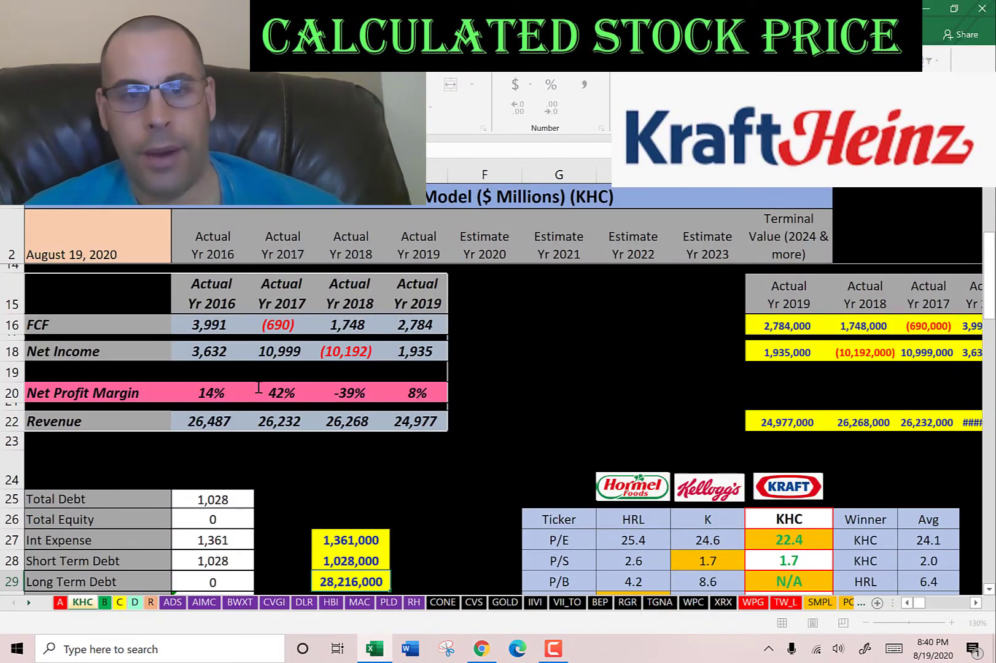
{"action": "scroll", "coordinate": [320, 369], "scroll_direction": "down", "scroll_amount": 3}
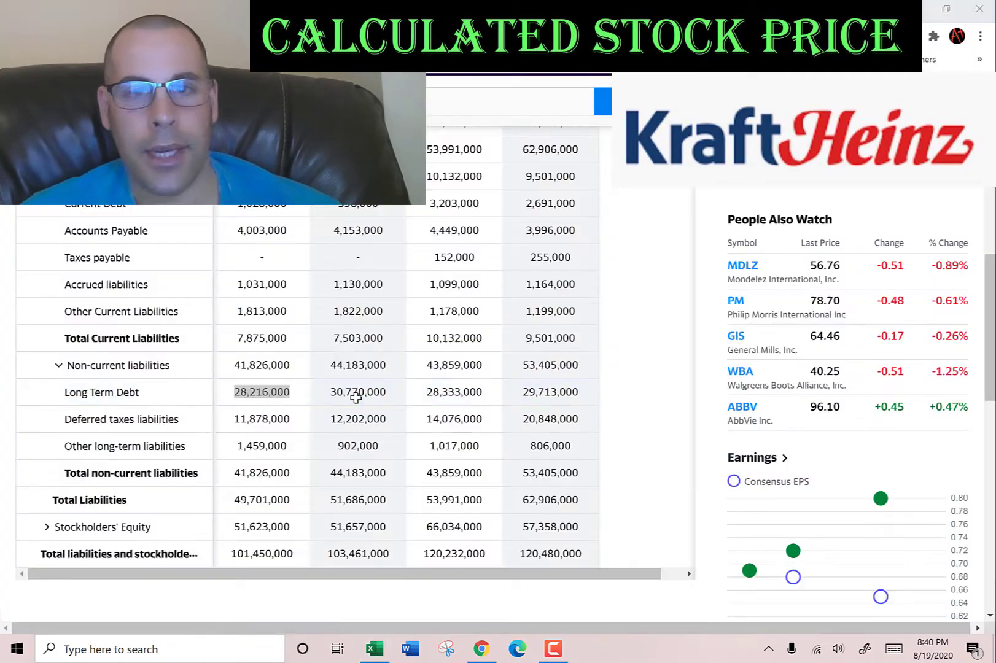
{"action": "key", "text": "alt+Tab"}
{"action": "scroll", "coordinate": [356, 398], "scroll_direction": "up", "scroll_amount": 3}
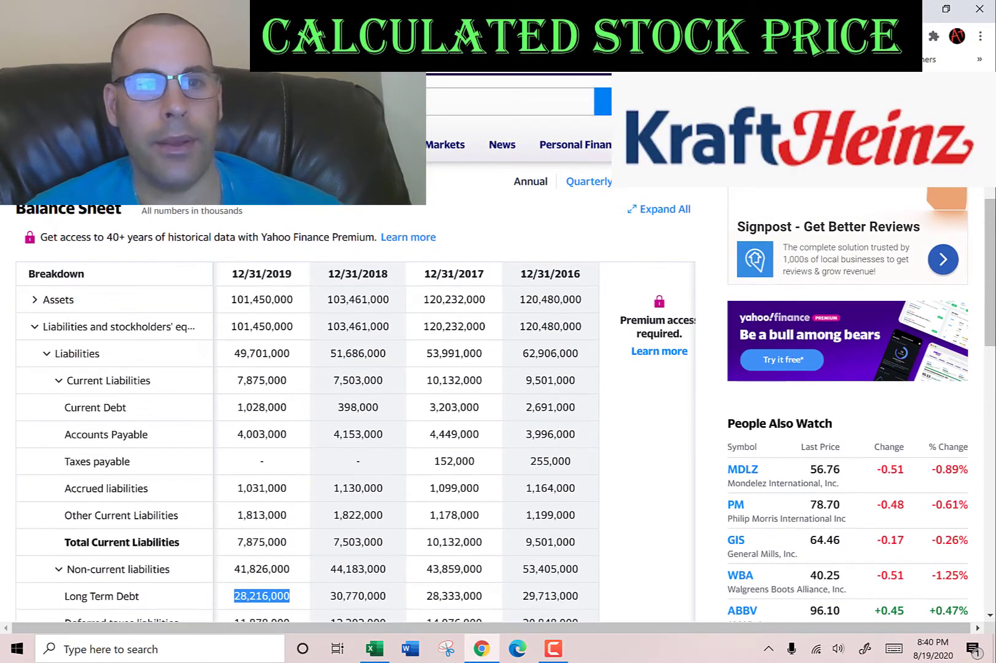
Step: Copy the 2019 income before tax of 2,661,000 into its yellow cell
{"action": "left_click", "coordinate": [46, 181]}
{"action": "scroll", "coordinate": [319, 378], "scroll_direction": "down", "scroll_amount": 3}
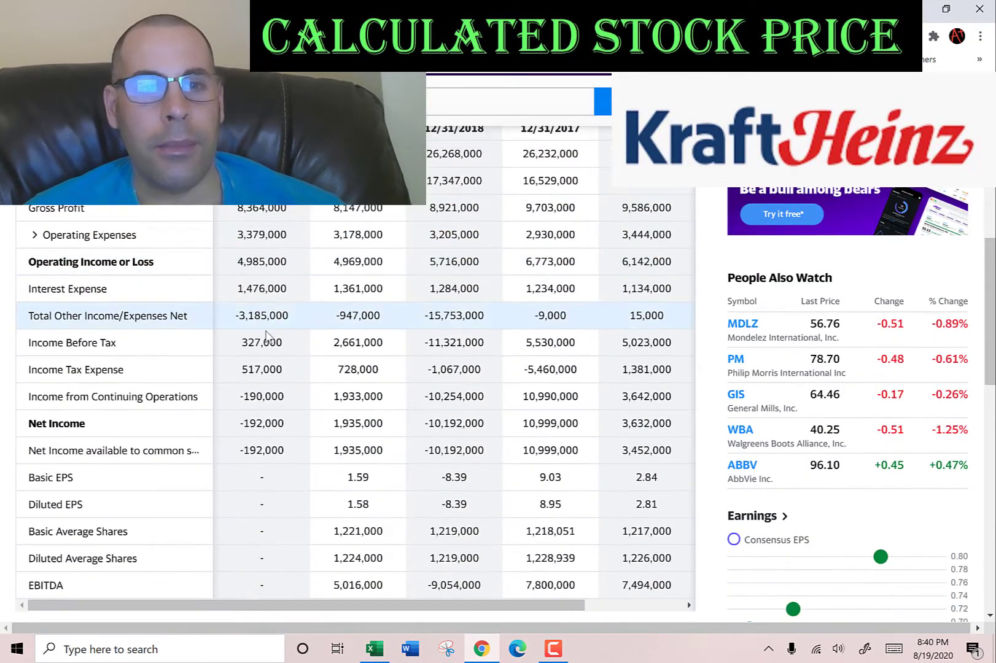
{"action": "double_click", "coordinate": [358, 342]}
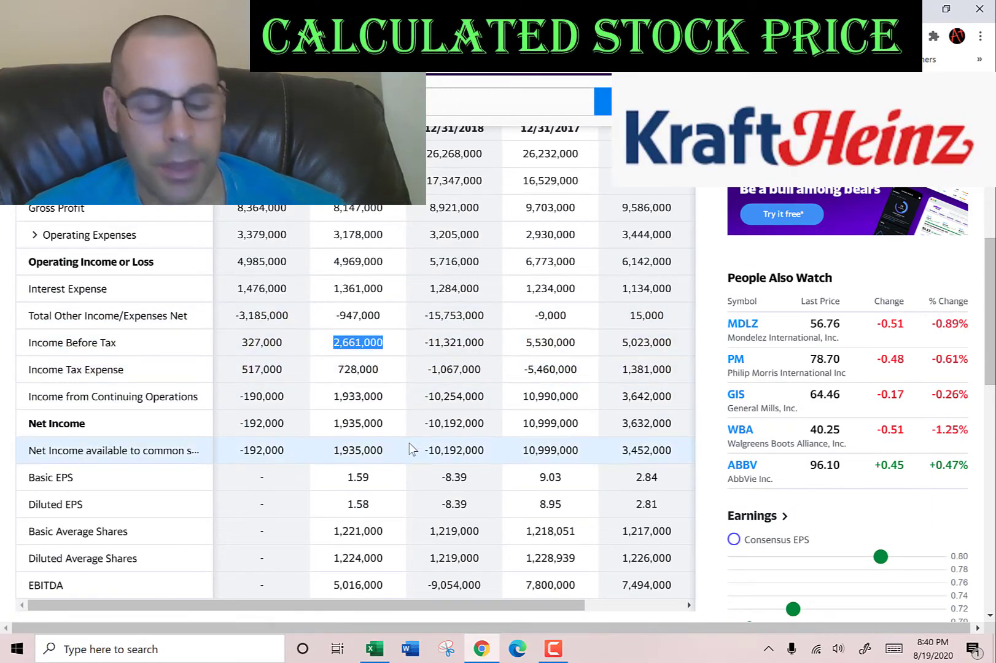
{"action": "key", "text": "ctrl+c"}
{"action": "key", "text": "alt+Tab"}
{"action": "key", "text": "ctrl+v"}
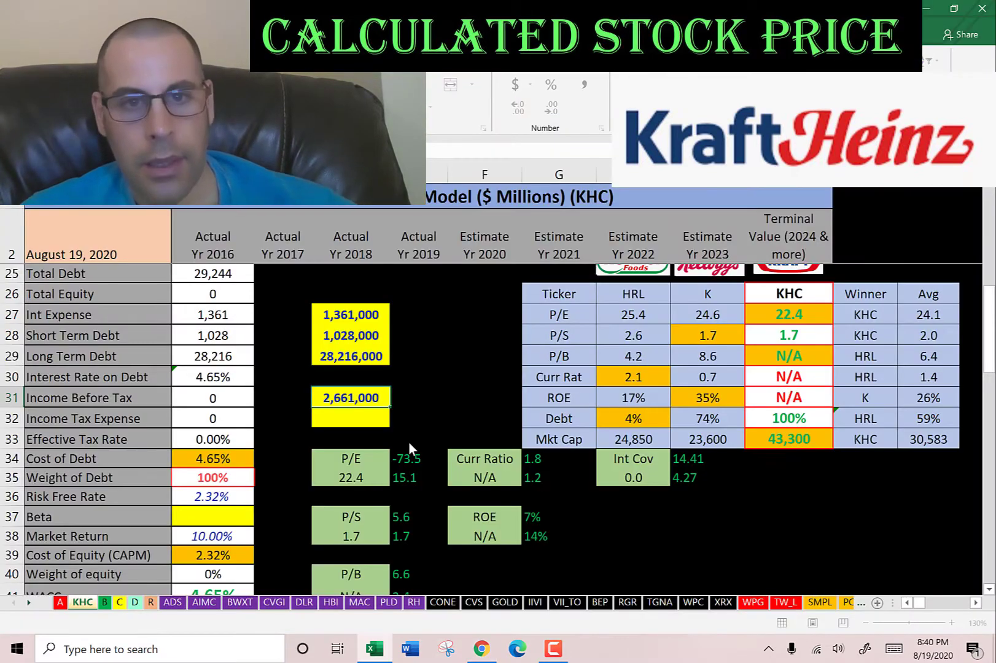
{"action": "key", "text": "alt+Tab"}
Step: Enter the 728,000 income tax expense and check the resulting 27.36% tax rate
{"action": "left_click", "coordinate": [351, 366]}
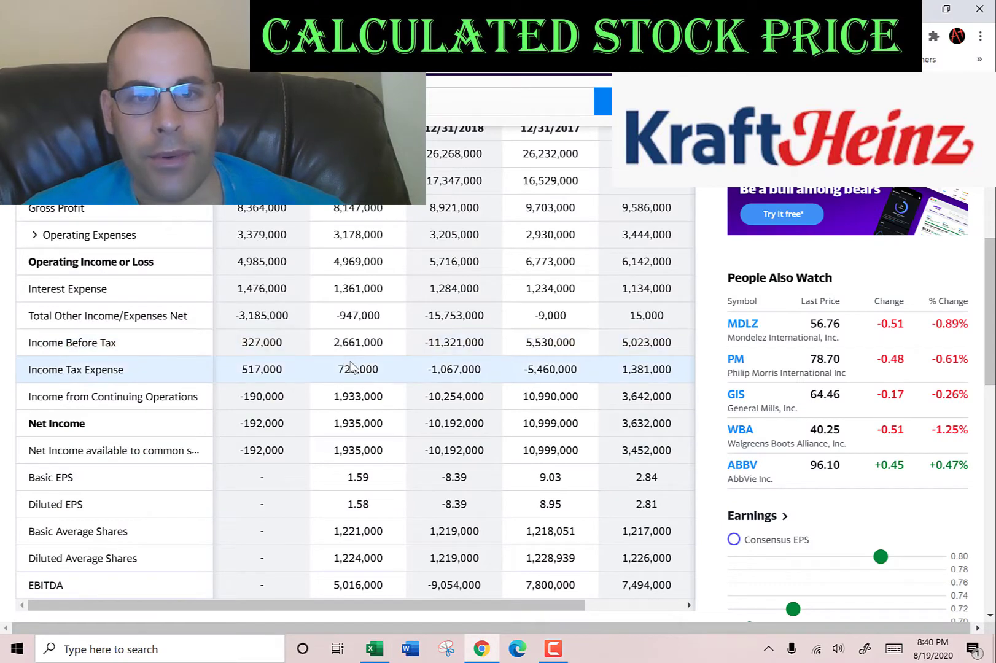
{"action": "key", "text": "ctrl+c"}
{"action": "key", "text": "alt+Tab"}
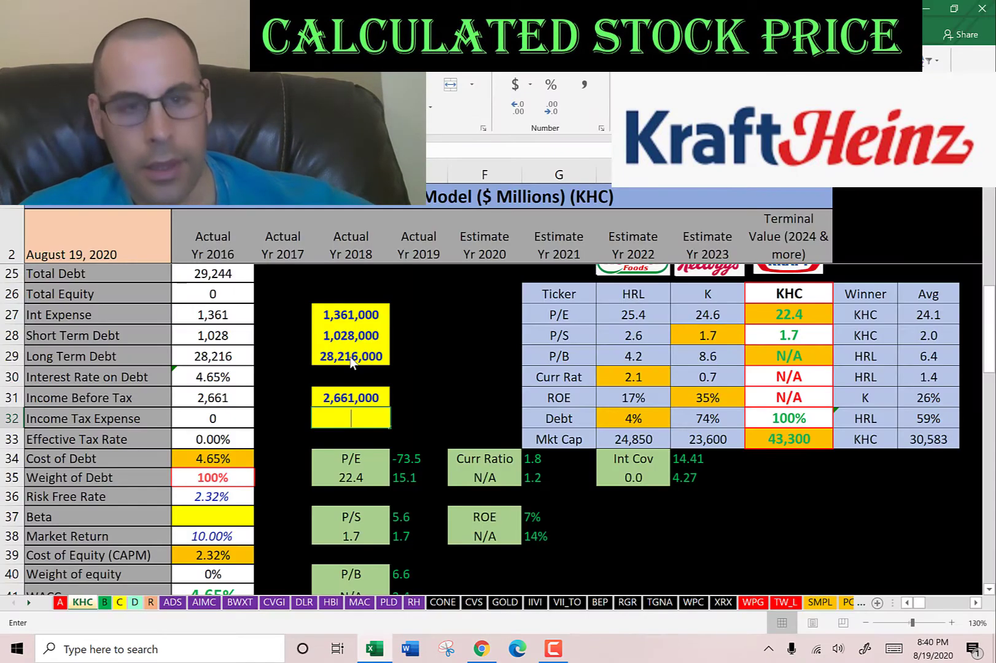
{"action": "key", "text": "ctrl+v"}
{"action": "key", "text": "Return"}
{"action": "key", "text": "Left"}
{"action": "key", "text": "Left"}
{"action": "key", "text": "Down"}
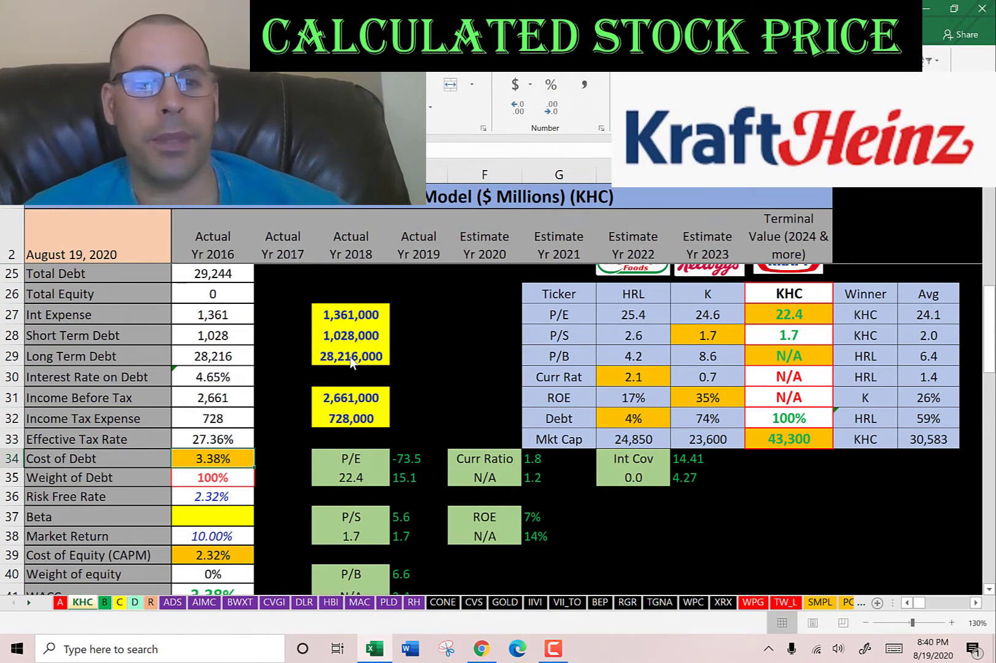
{"action": "key", "text": "Down"}
{"action": "key", "text": "Down"}
{"action": "key", "text": "Down"}
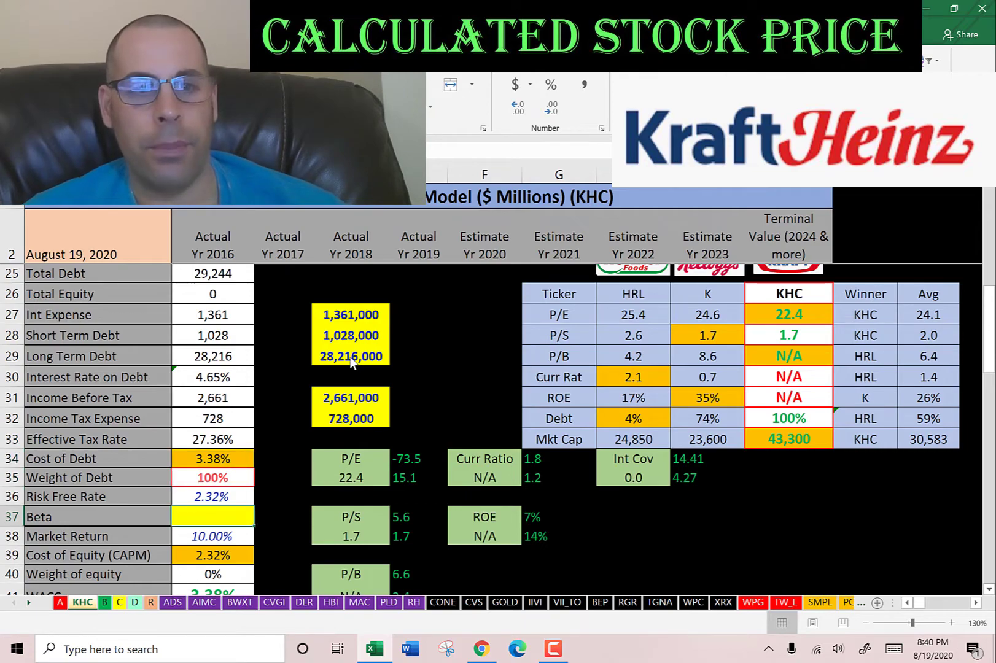
{"action": "key", "text": "alt+Tab"}
{"action": "scroll", "coordinate": [352, 362], "scroll_direction": "up", "scroll_amount": 4}
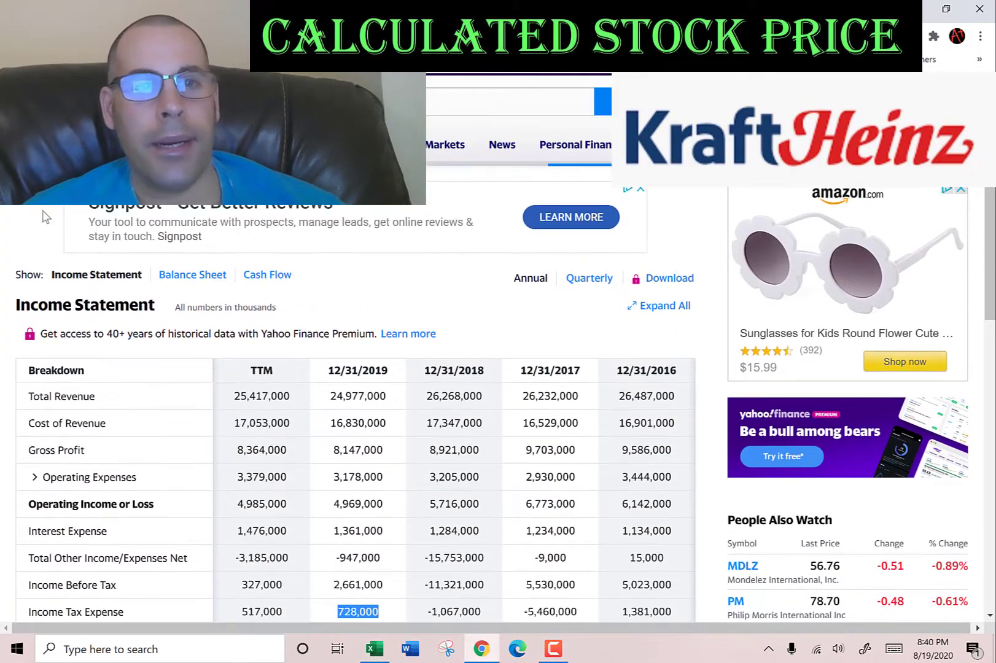
Step: Put the 1.03 Beta (5Y Monthly) from Yahoo's summary into the Beta cell
{"action": "left_click", "coordinate": [57, 229]}
{"action": "scroll", "coordinate": [437, 278], "scroll_direction": "down", "scroll_amount": 5}
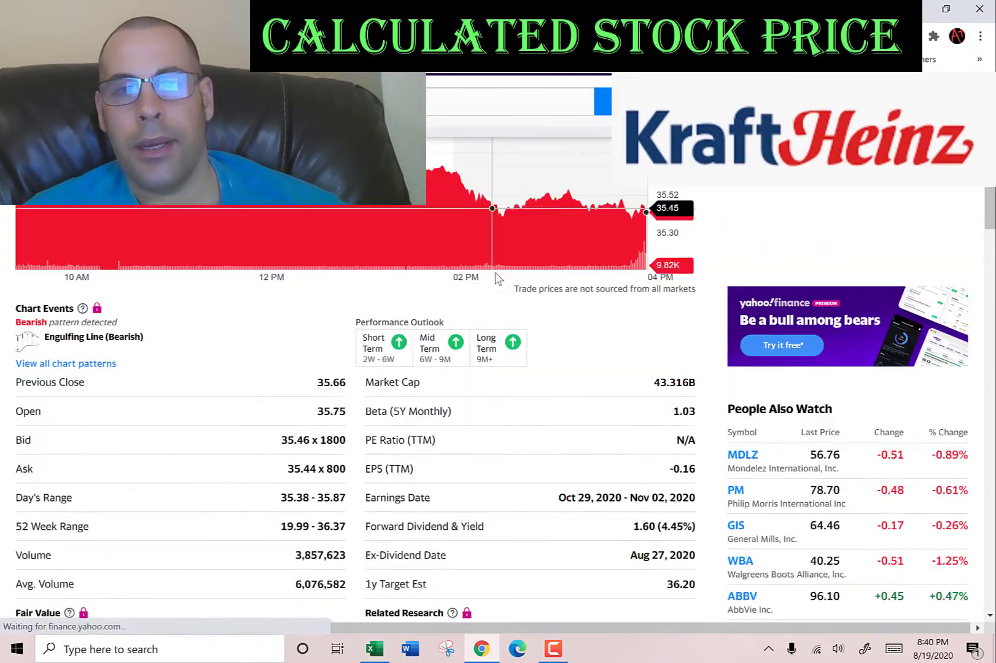
{"action": "double_click", "coordinate": [687, 300]}
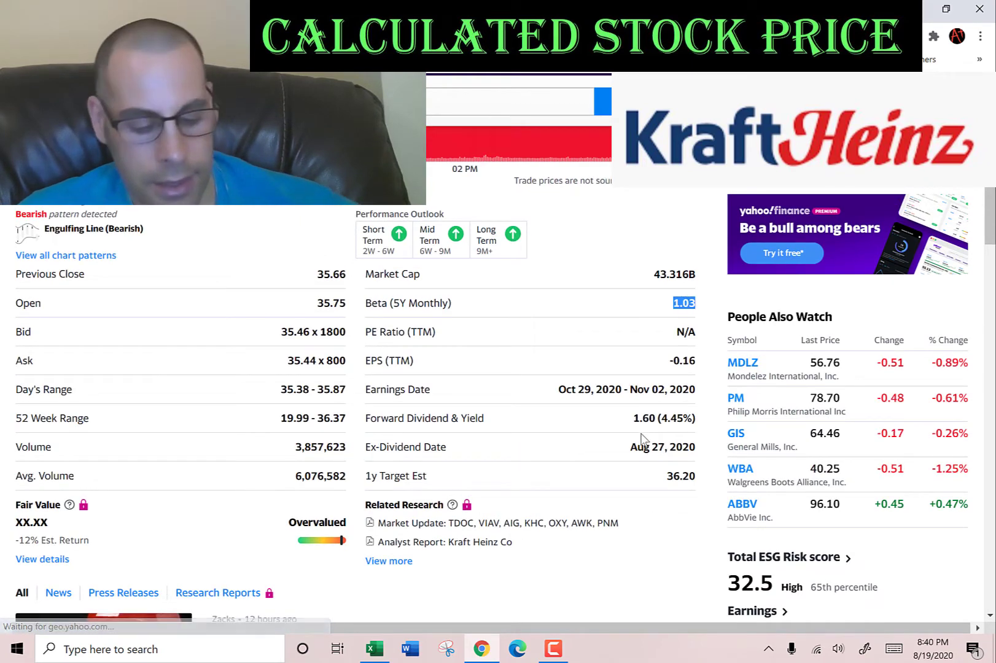
{"action": "key", "text": "alt+Tab"}
{"action": "key", "text": "BackSpace"}
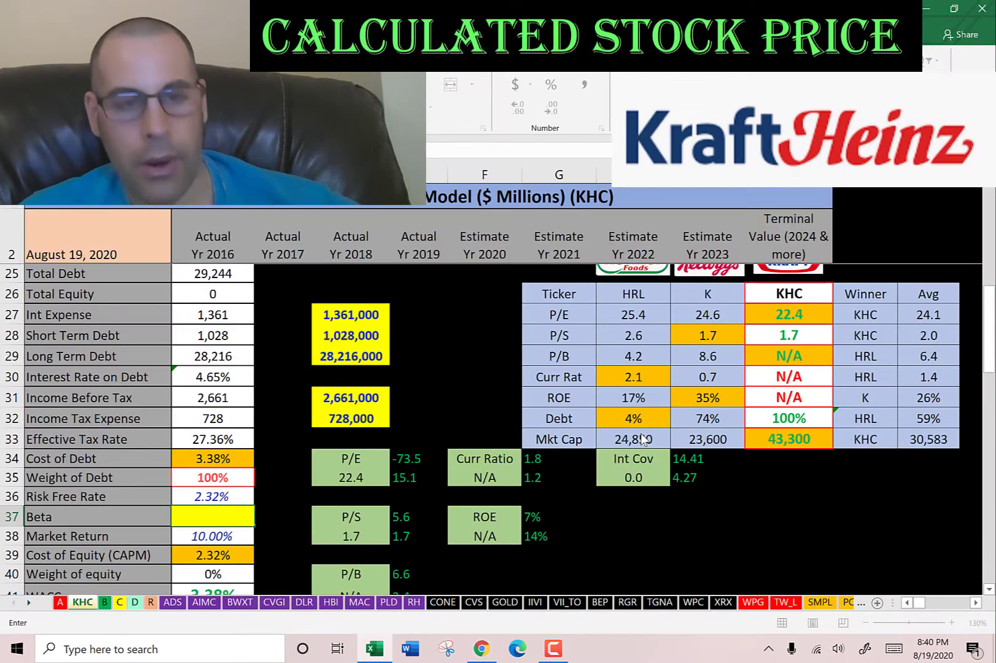
{"action": "key", "text": "ctrl+v"}
{"action": "key", "text": "Return"}
{"action": "key", "text": "Down"}
{"action": "key", "text": "Down"}
{"action": "key", "text": "Down"}
{"action": "key", "text": "Down"}
{"action": "key", "text": "Down"}
{"action": "key", "text": "Down"}
{"action": "key", "text": "Down"}
{"action": "key", "text": "Down"}
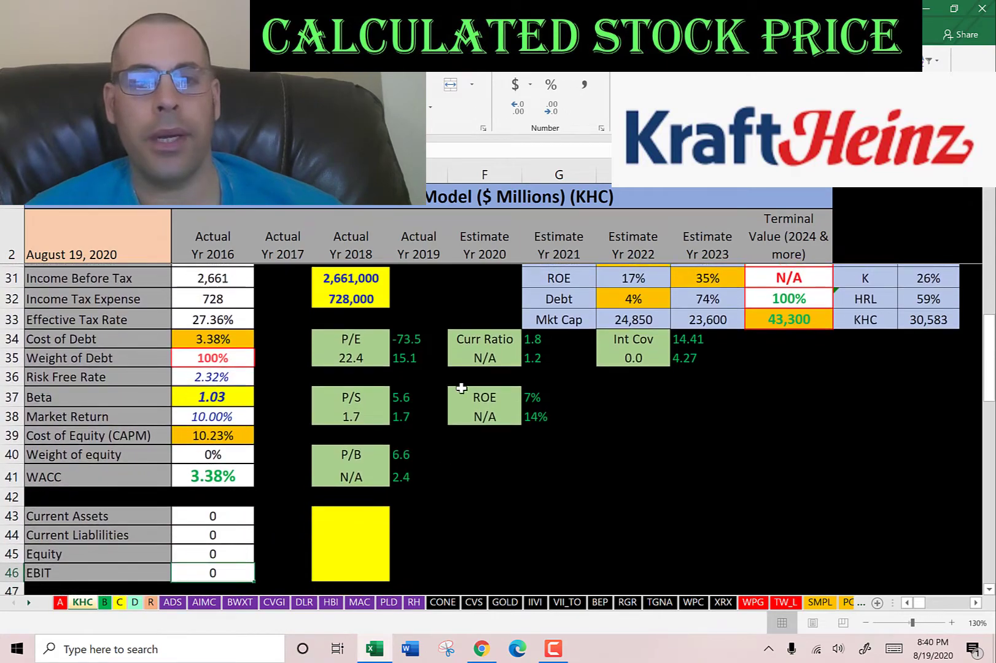
Step: Select the yellow input cell beside Current Assets for the next value
{"action": "scroll", "coordinate": [461, 388], "scroll_direction": "down", "scroll_amount": 2}
{"action": "left_click", "coordinate": [357, 418]}
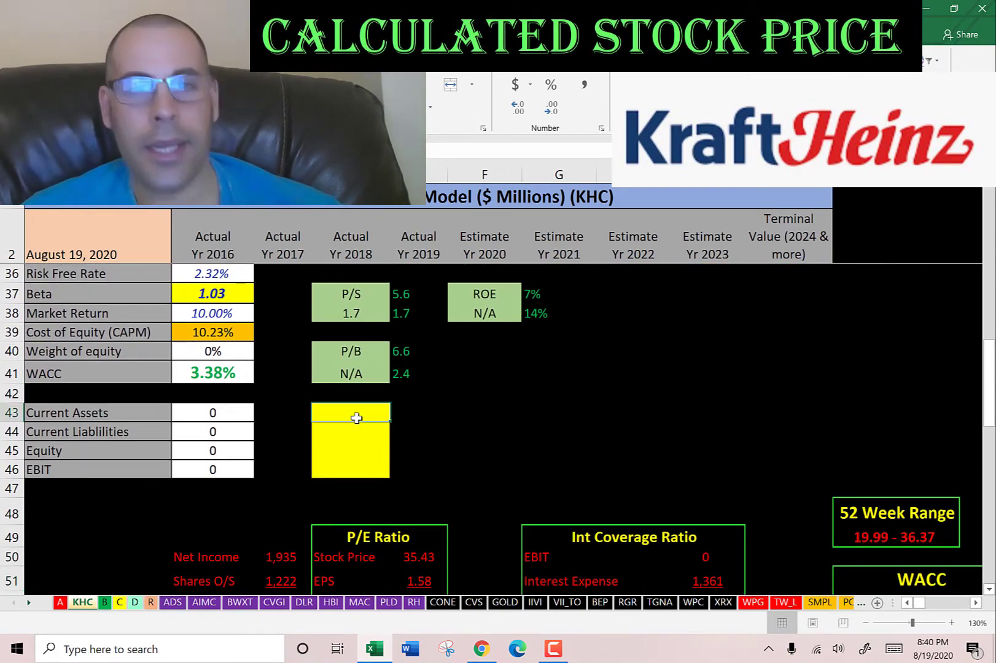
{"action": "key", "text": "alt+Tab"}
{"action": "scroll", "coordinate": [580, 252], "scroll_direction": "up", "scroll_amount": 4}
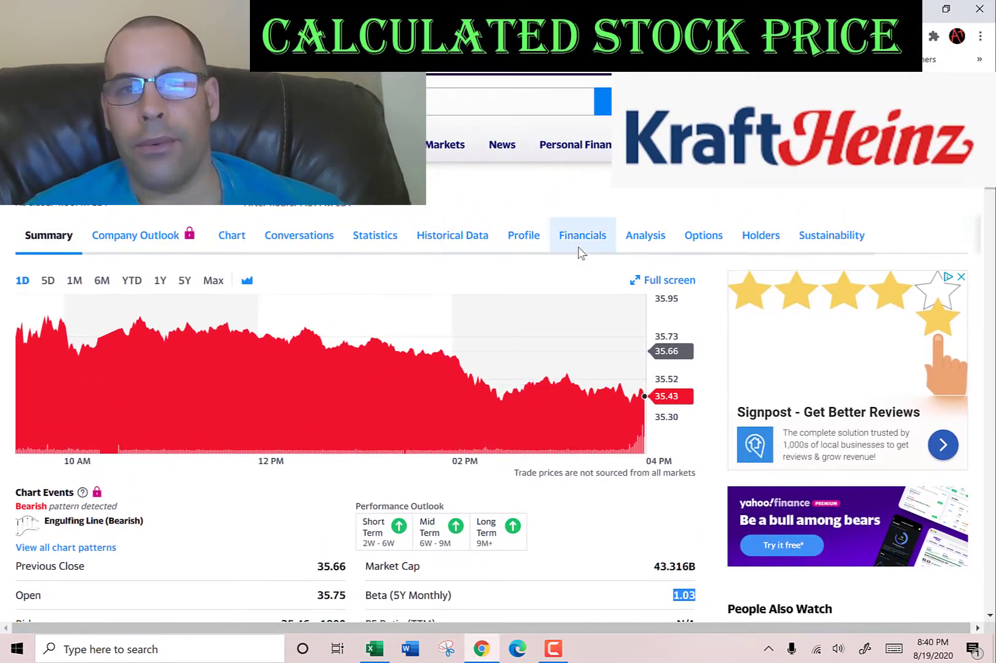
Step: Paste the 2019 current assets figure of 8,097 from the balance sheet
{"action": "left_click", "coordinate": [580, 270]}
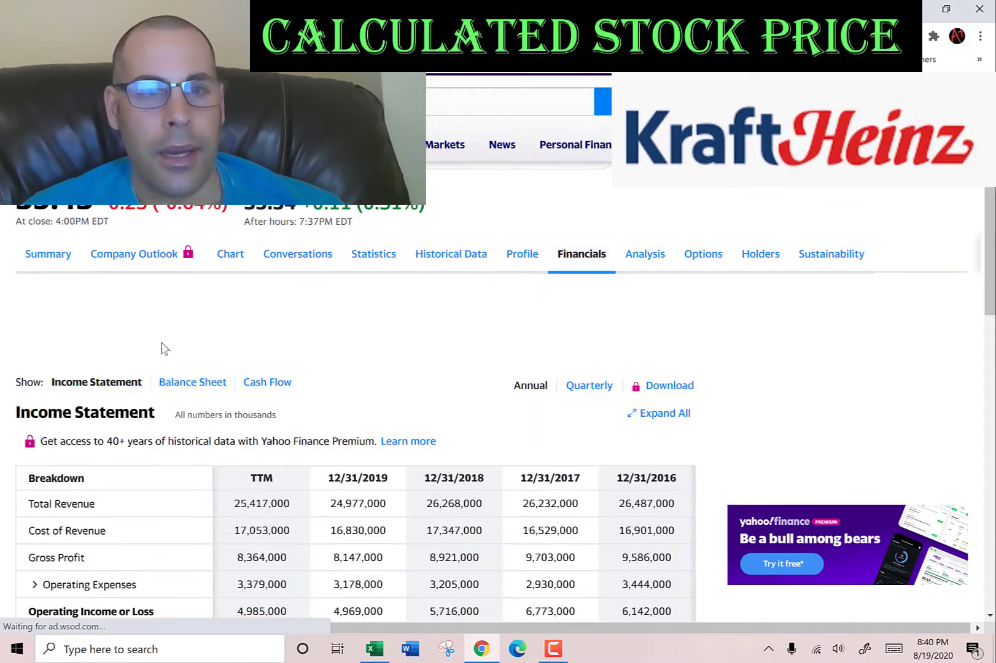
{"action": "left_click", "coordinate": [187, 383]}
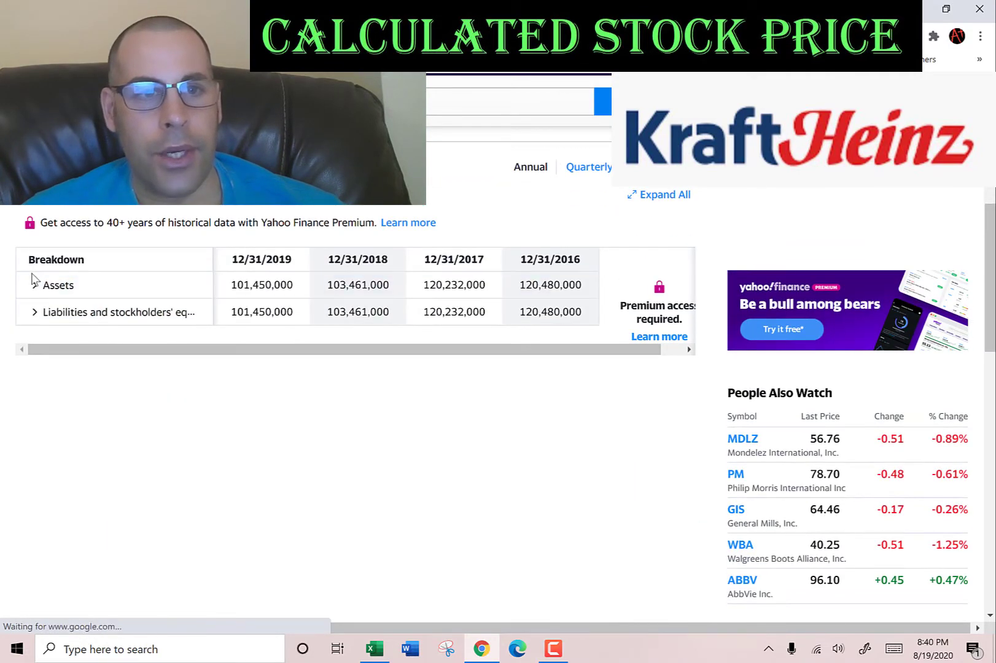
{"action": "left_click", "coordinate": [34, 287]}
{"action": "left_click", "coordinate": [33, 322]}
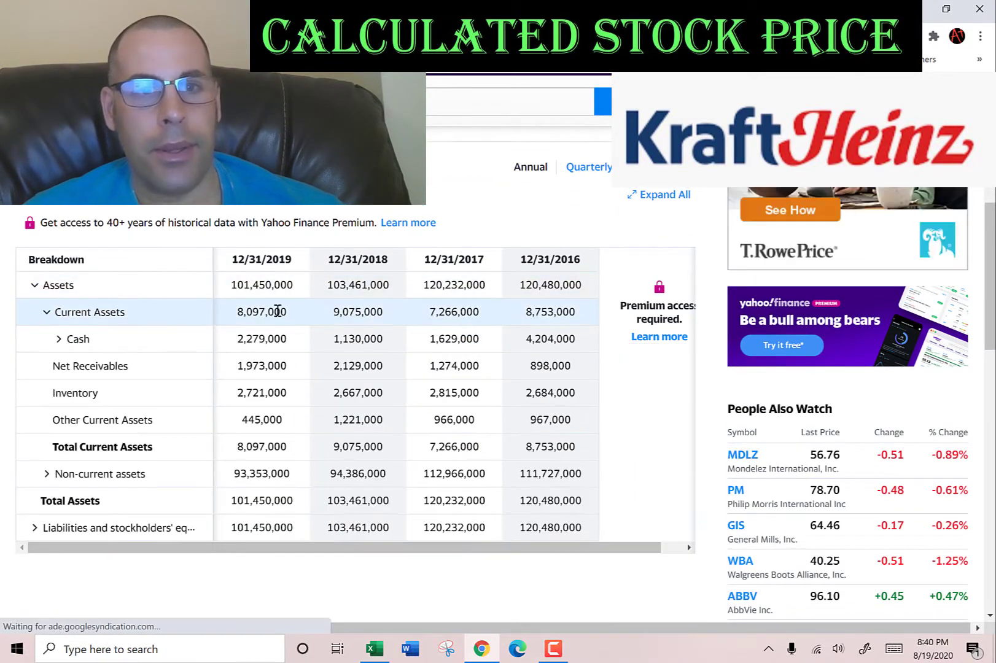
{"action": "key", "text": "alt+Tab"}
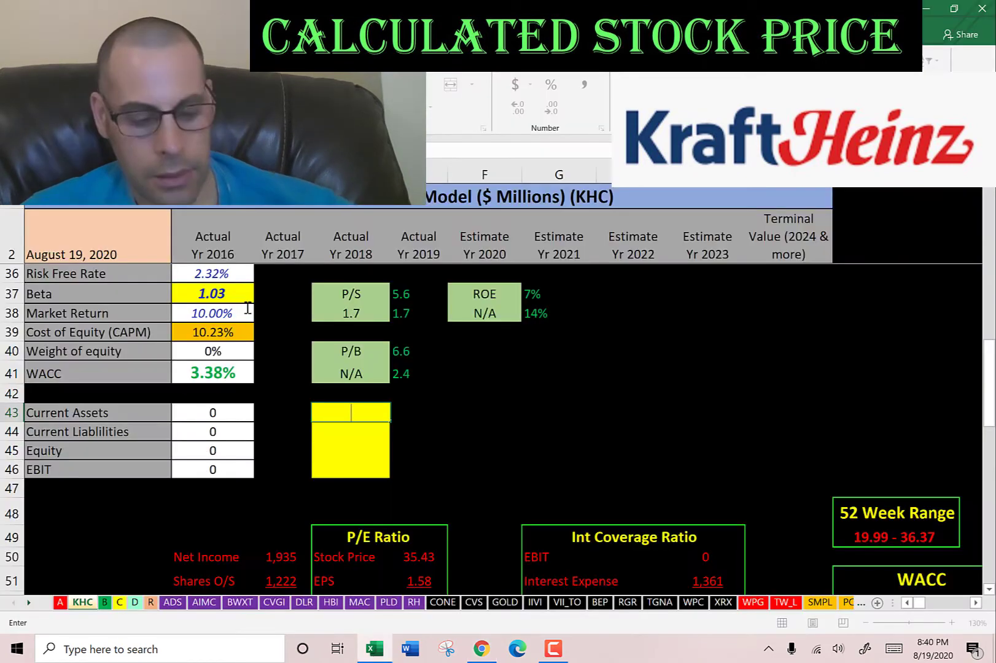
{"action": "key", "text": "ctrl+v"}
{"action": "key", "text": "Return"}
{"action": "key", "text": "alt+Tab"}
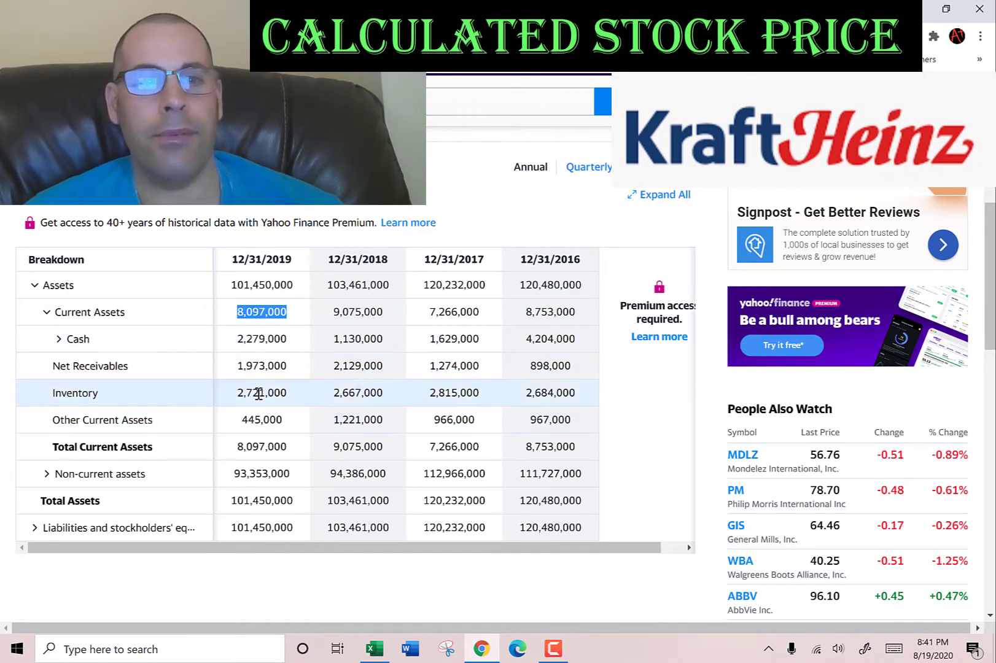
Step: Copy the 2019 current liabilities of 7,875,000 into the model
{"action": "scroll", "coordinate": [164, 286], "scroll_direction": "down", "scroll_amount": 4}
{"action": "scroll", "coordinate": [167, 288], "scroll_direction": "down", "scroll_amount": 1}
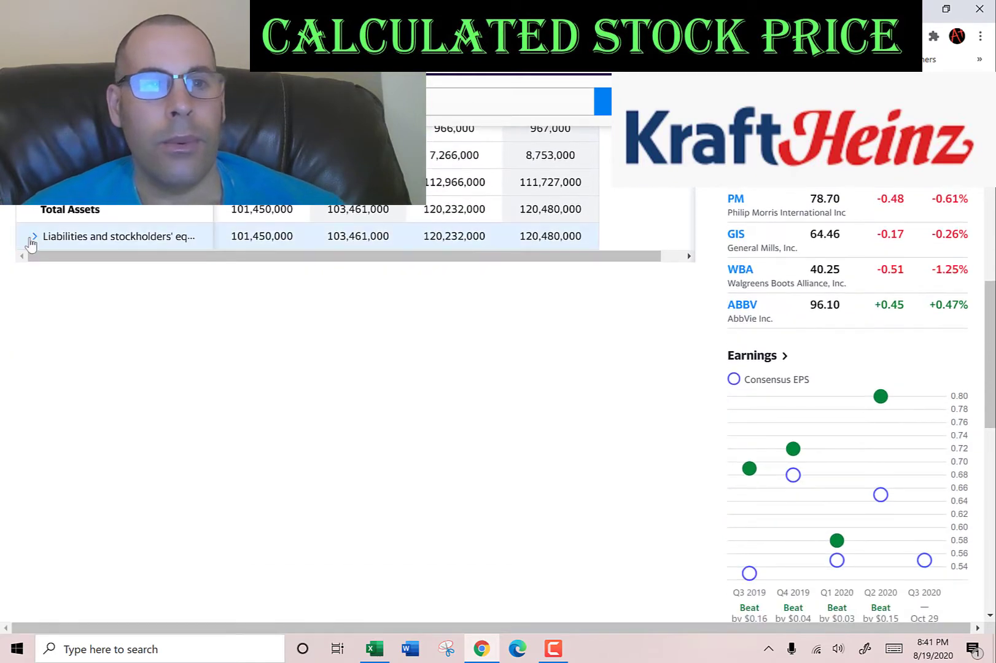
{"action": "left_click", "coordinate": [34, 235]}
{"action": "left_click", "coordinate": [45, 264]}
{"action": "double_click", "coordinate": [258, 292]}
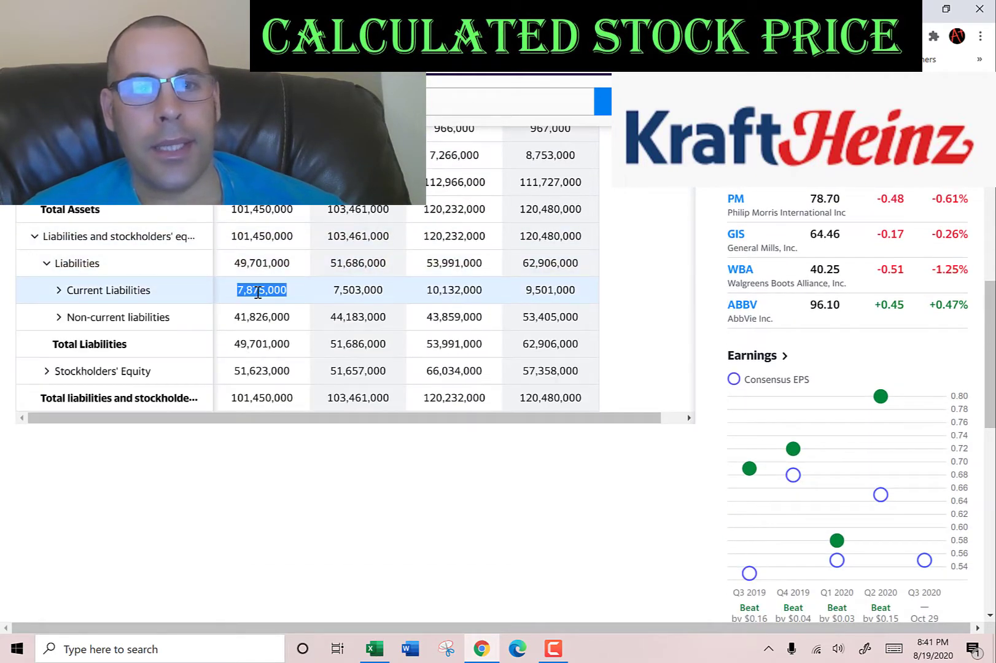
{"action": "key", "text": "ctrl+c"}
{"action": "key", "text": "alt+Tab"}
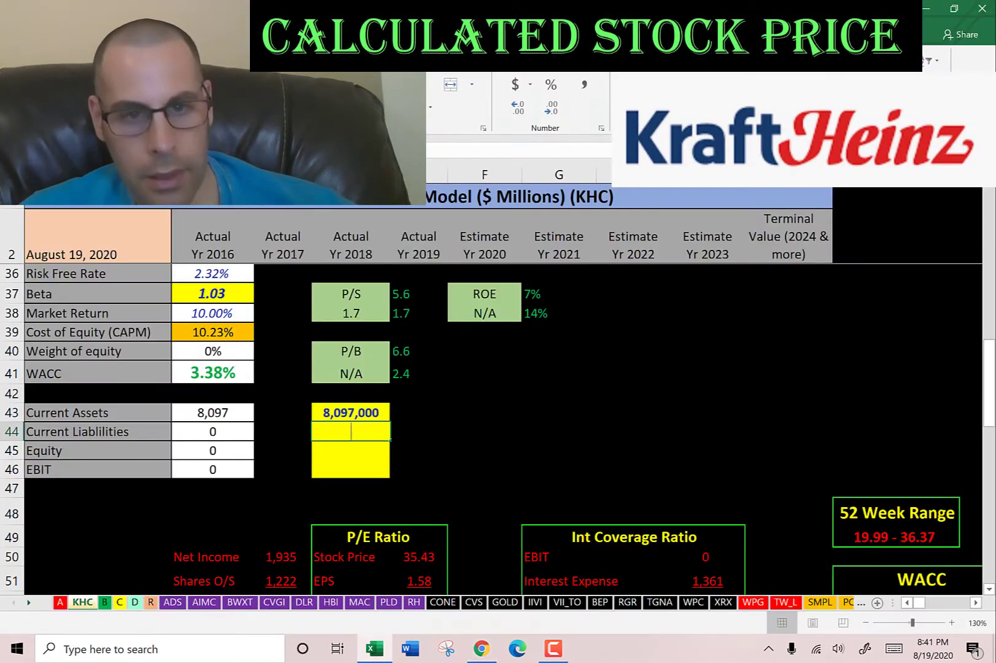
{"action": "key", "text": "ctrl+v"}
{"action": "key", "text": "Return"}
{"action": "key", "text": "alt+Tab"}
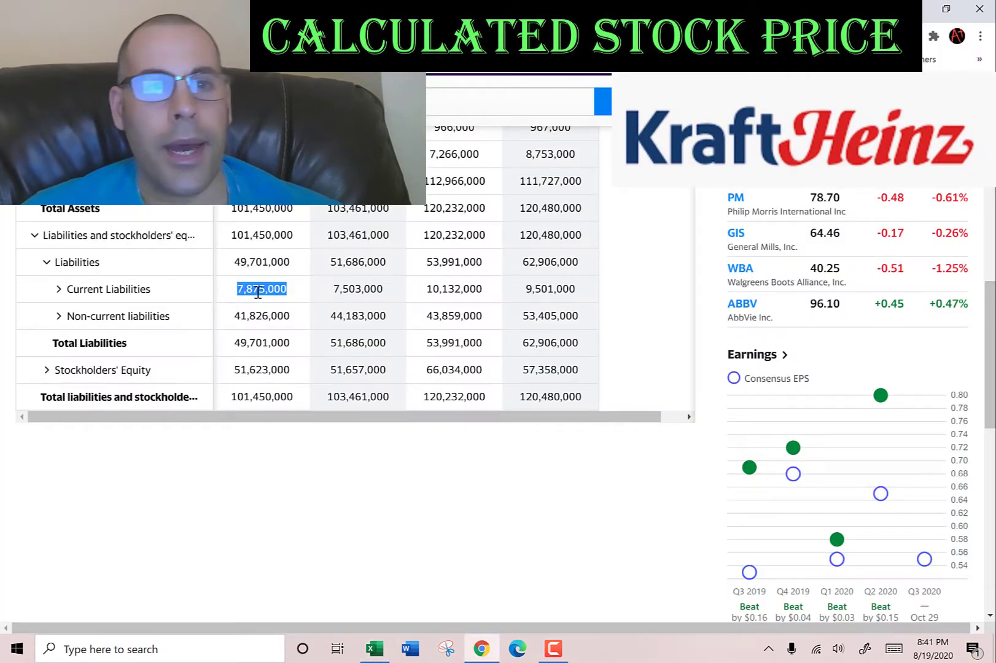
Step: Paste the 2019 stockholders' equity of 51,623,000 into the model
{"action": "scroll", "coordinate": [104, 267], "scroll_direction": "down", "scroll_amount": 1}
{"action": "left_click", "coordinate": [57, 232]}
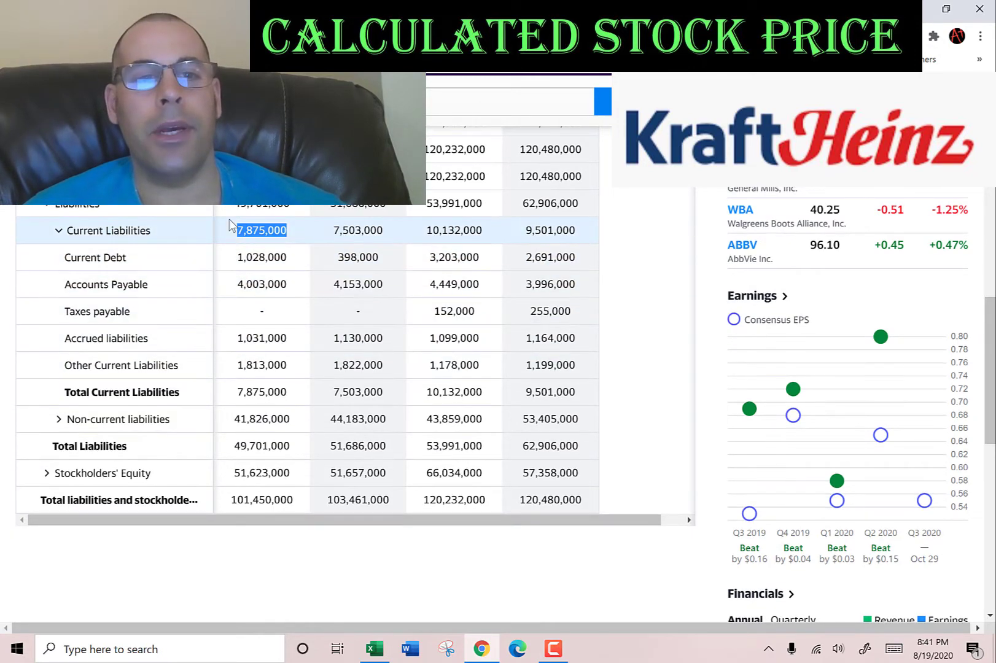
{"action": "scroll", "coordinate": [129, 227], "scroll_direction": "down", "scroll_amount": 4}
{"action": "left_click", "coordinate": [46, 263]}
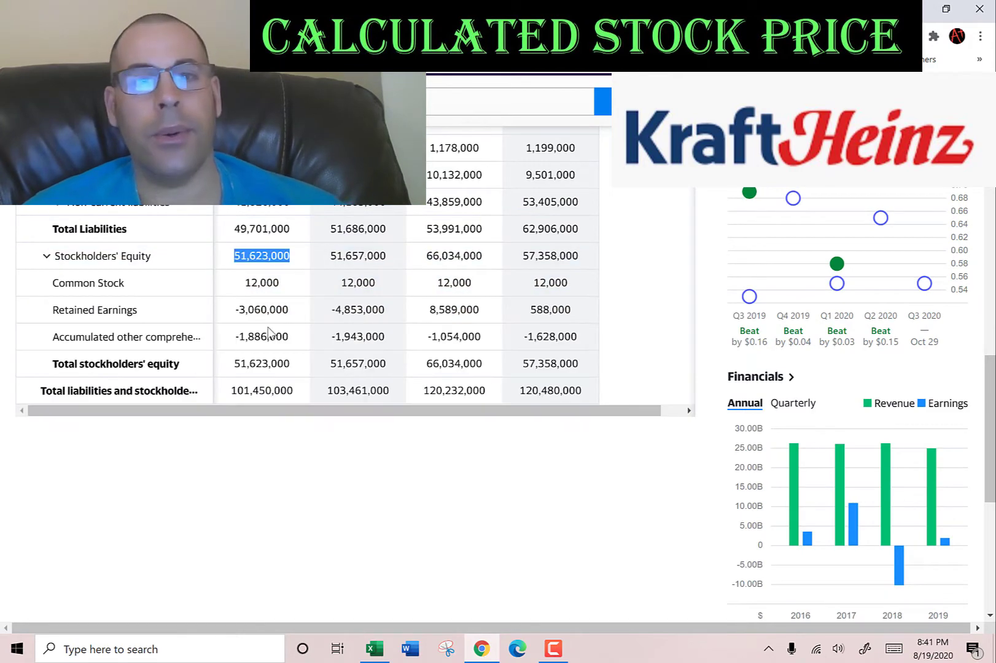
{"action": "key", "text": "alt+Tab"}
{"action": "key", "text": "ctrl+v"}
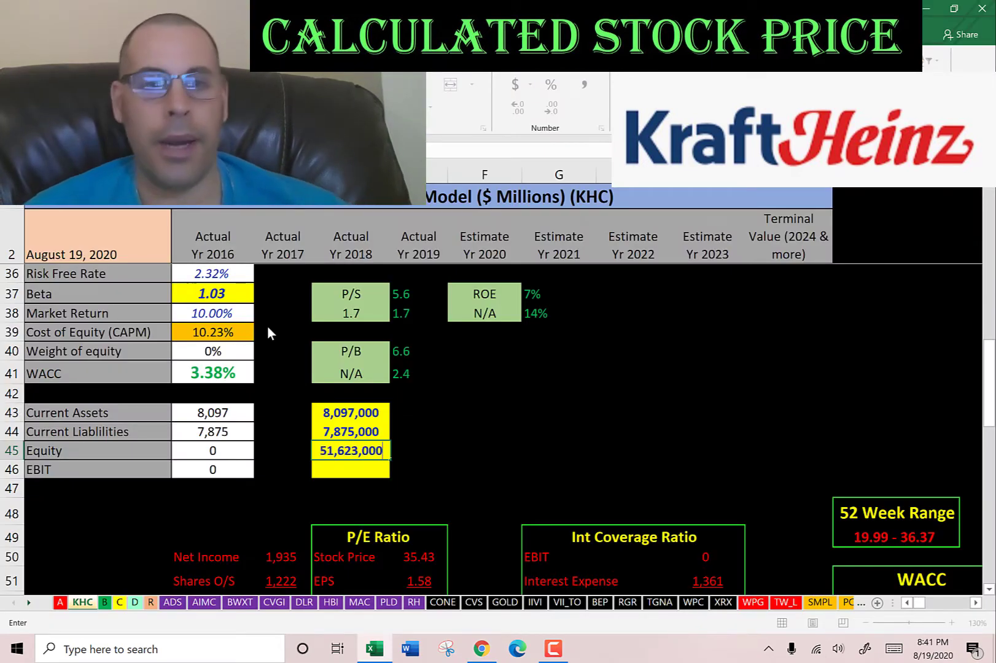
{"action": "key", "text": "Return"}
Step: Copy KHC's 2019 operating income 4,969,000 from Yahoo's income statement into Excel's EBIT cell
{"action": "key", "text": "alt+Tab"}
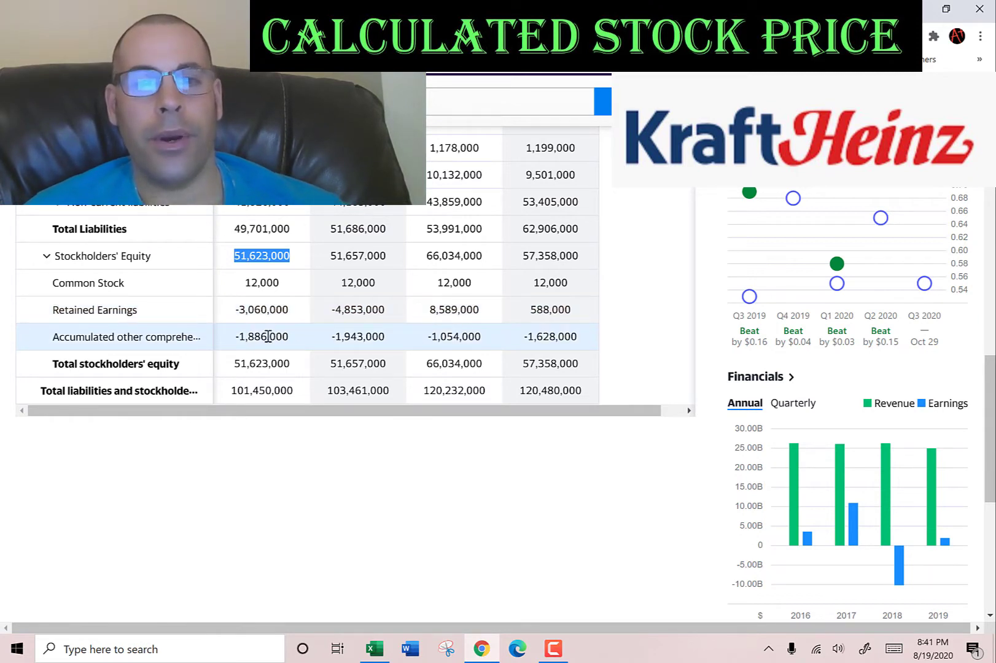
{"action": "scroll", "coordinate": [96, 319], "scroll_direction": "up", "scroll_amount": 10}
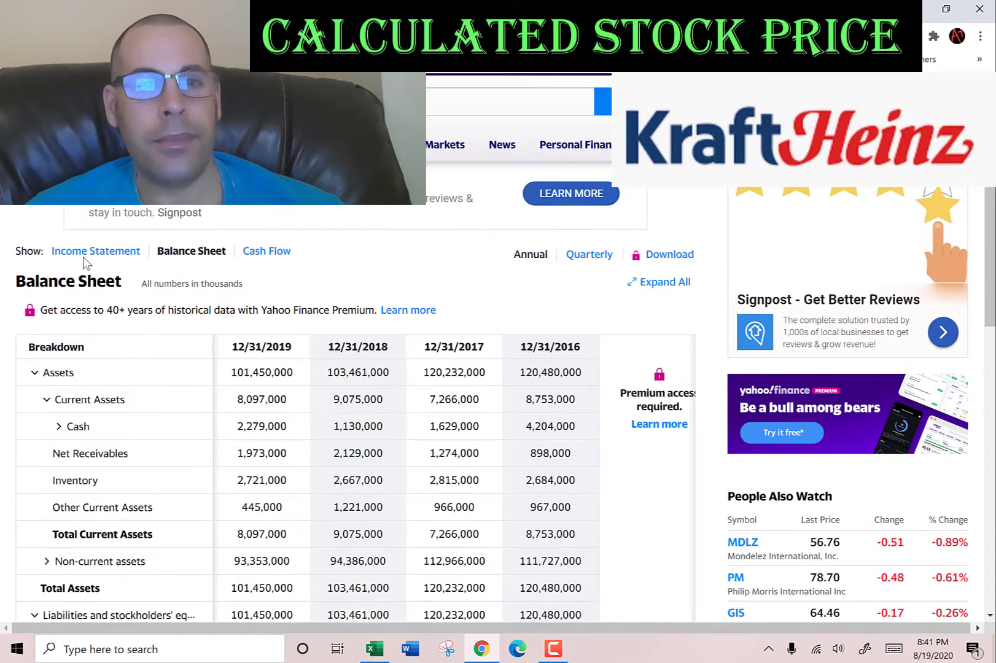
{"action": "left_click", "coordinate": [86, 251]}
{"action": "scroll", "coordinate": [278, 242], "scroll_direction": "down", "scroll_amount": 3}
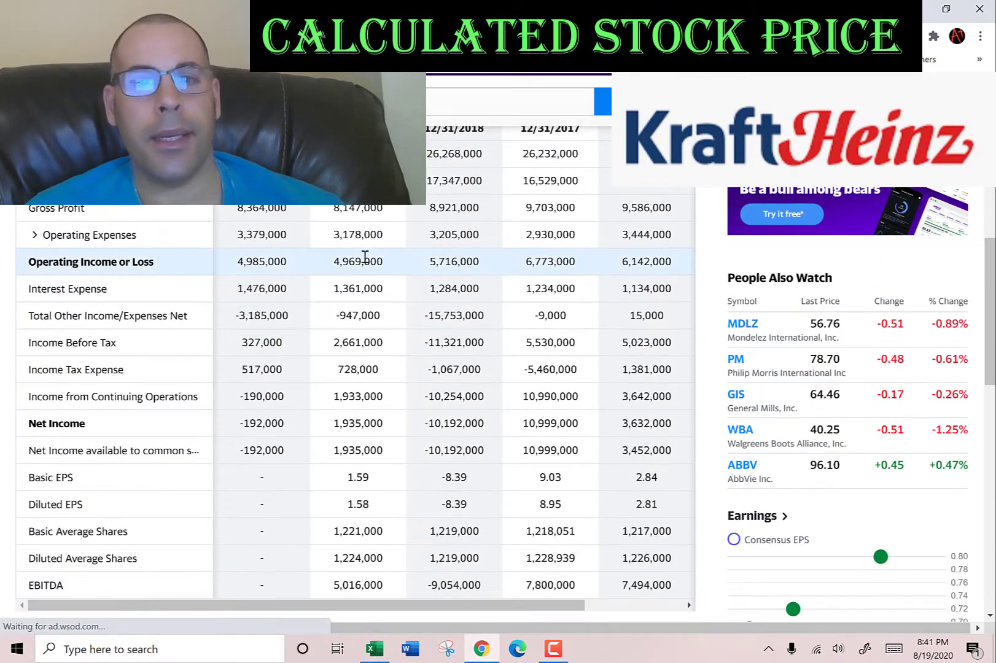
{"action": "double_click", "coordinate": [365, 259]}
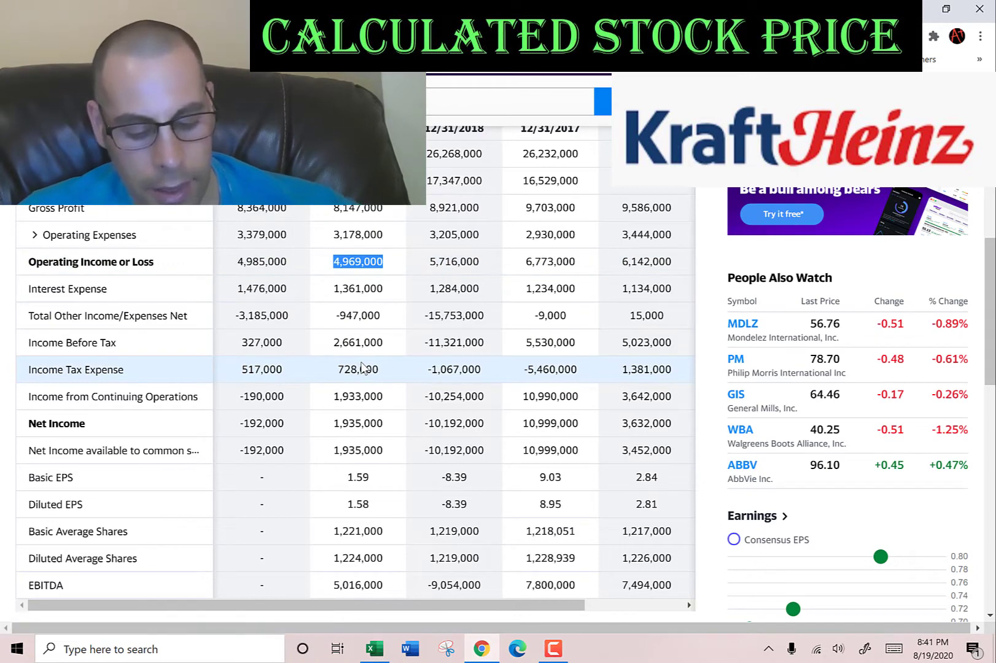
{"action": "key", "text": "alt+Tab"}
{"action": "key", "text": "ctrl+v"}
{"action": "key", "text": "Return"}
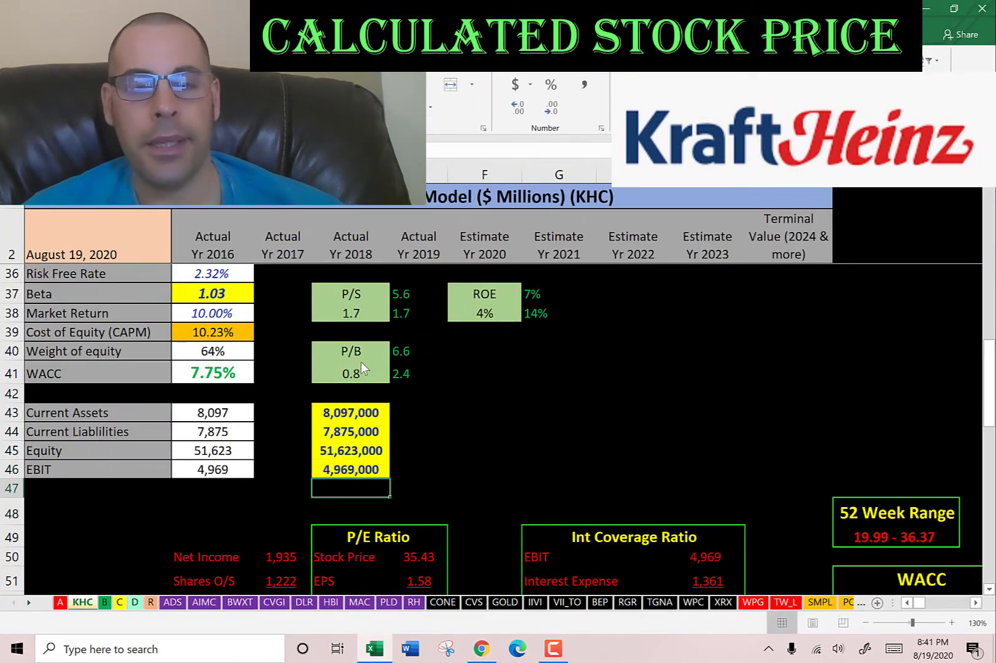
{"action": "key", "text": "Left"}
{"action": "key", "text": "Up"}
{"action": "key", "text": "Left"}
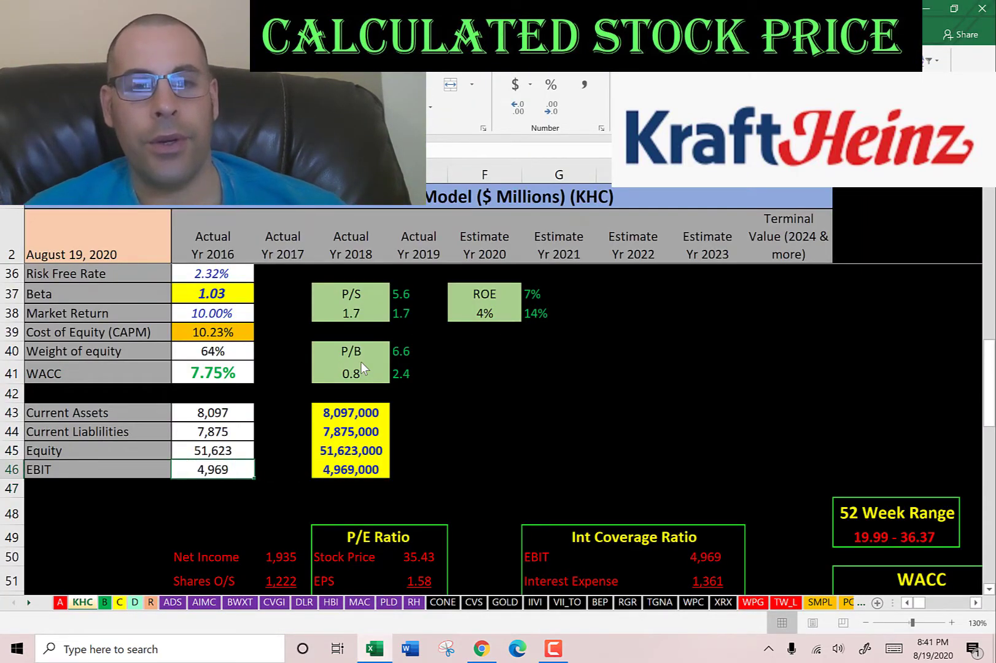
{"action": "key", "text": "Up"}
{"action": "key", "text": "Up"}
{"action": "key", "text": "Up"}
{"action": "key", "text": "Up"}
{"action": "key", "text": "Up"}
{"action": "key", "text": "Up"}
{"action": "key", "text": "Up"}
{"action": "key", "text": "Up"}
{"action": "key", "text": "Up"}
{"action": "key", "text": "Up"}
{"action": "scroll", "coordinate": [361, 368], "scroll_direction": "up", "scroll_amount": 1}
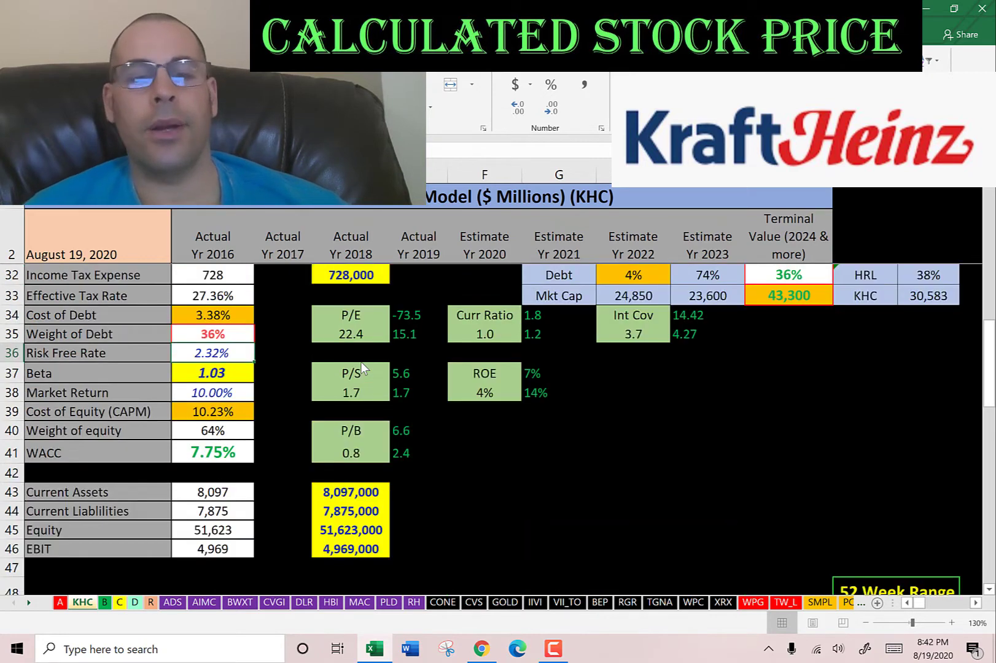
{"action": "key", "text": "Up"}
{"action": "key", "text": "Up"}
{"action": "key", "text": "Down"}
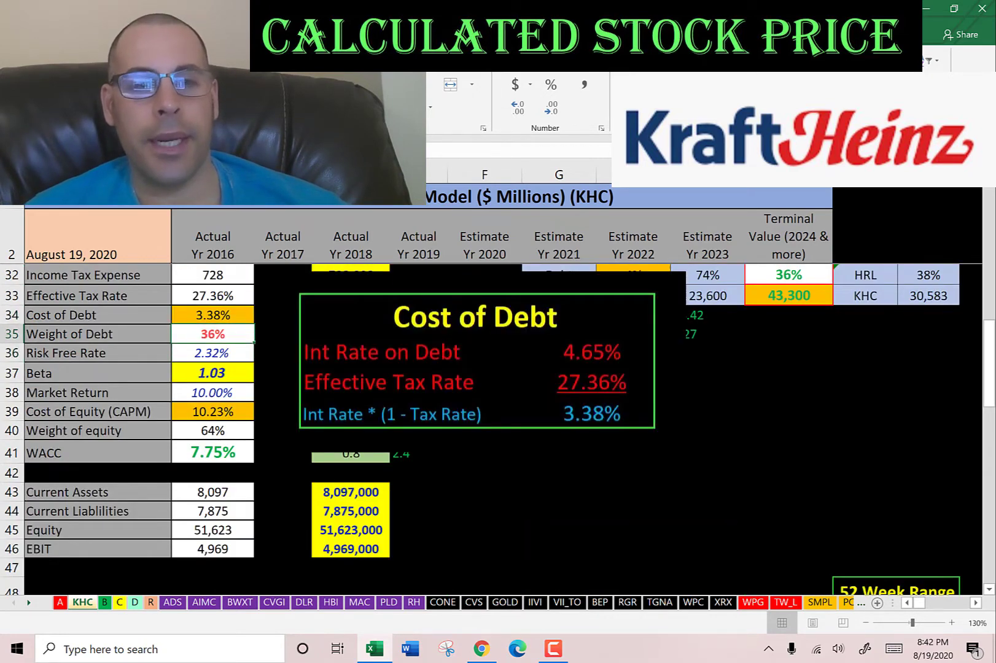
{"action": "key", "text": "Up"}
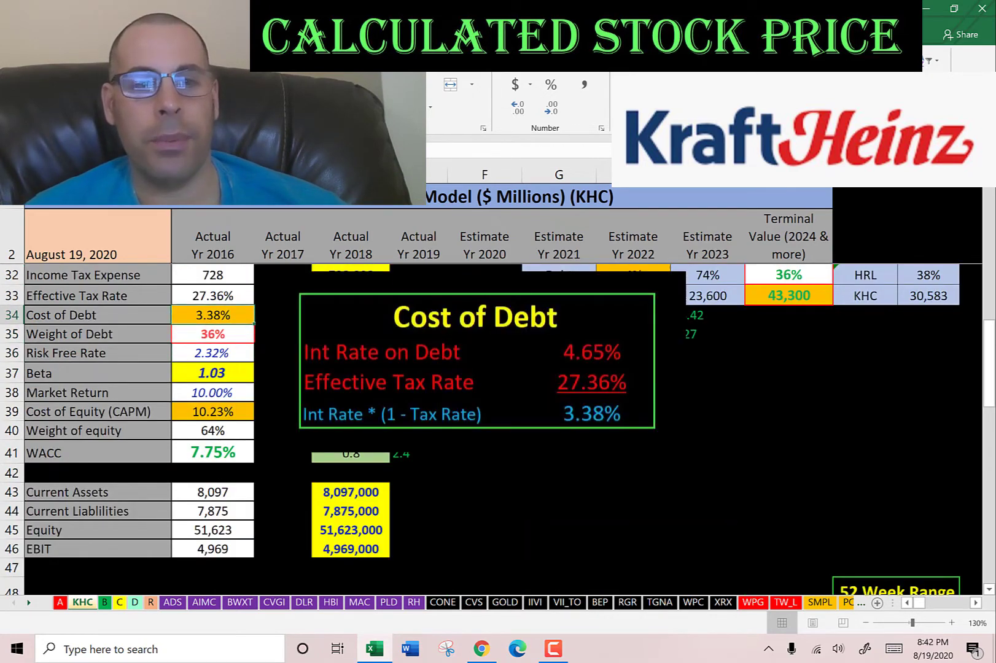
{"action": "key", "text": "Down"}
{"action": "key", "text": "Down"}
{"action": "key", "text": "Down"}
{"action": "key", "text": "Down"}
{"action": "key", "text": "Down"}
{"action": "key", "text": "Down"}
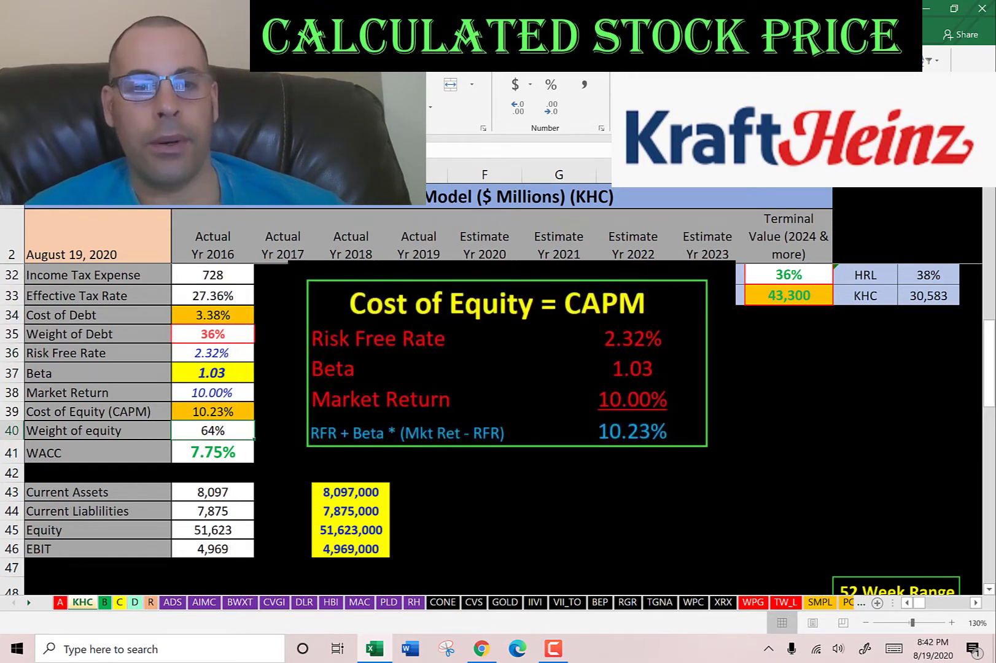
{"action": "key", "text": "Up"}
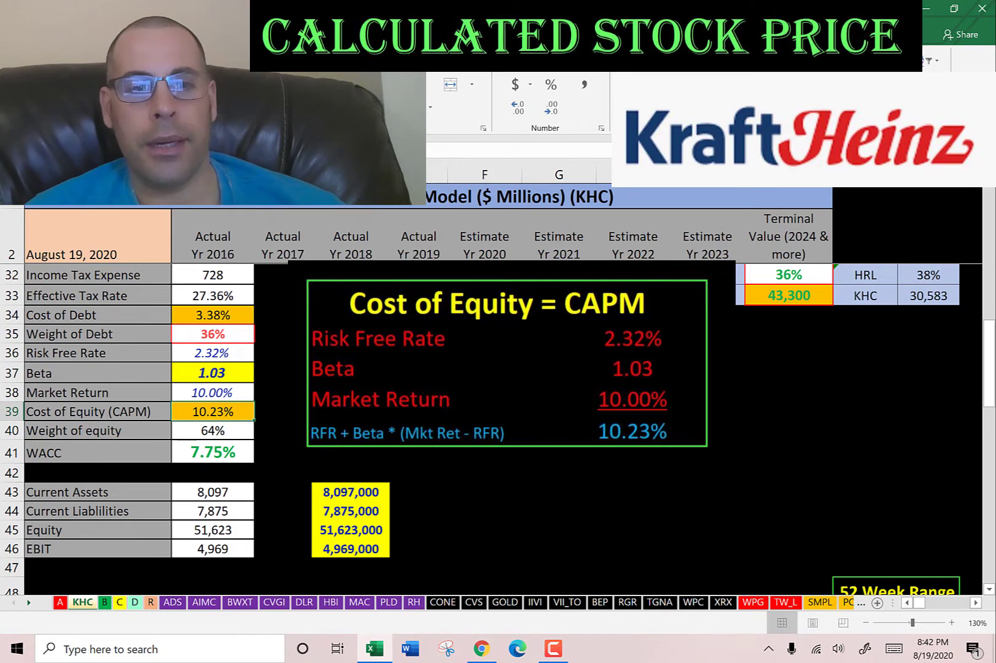
{"action": "key", "text": "Down"}
{"action": "key", "text": "Down"}
{"action": "key", "text": "Up"}
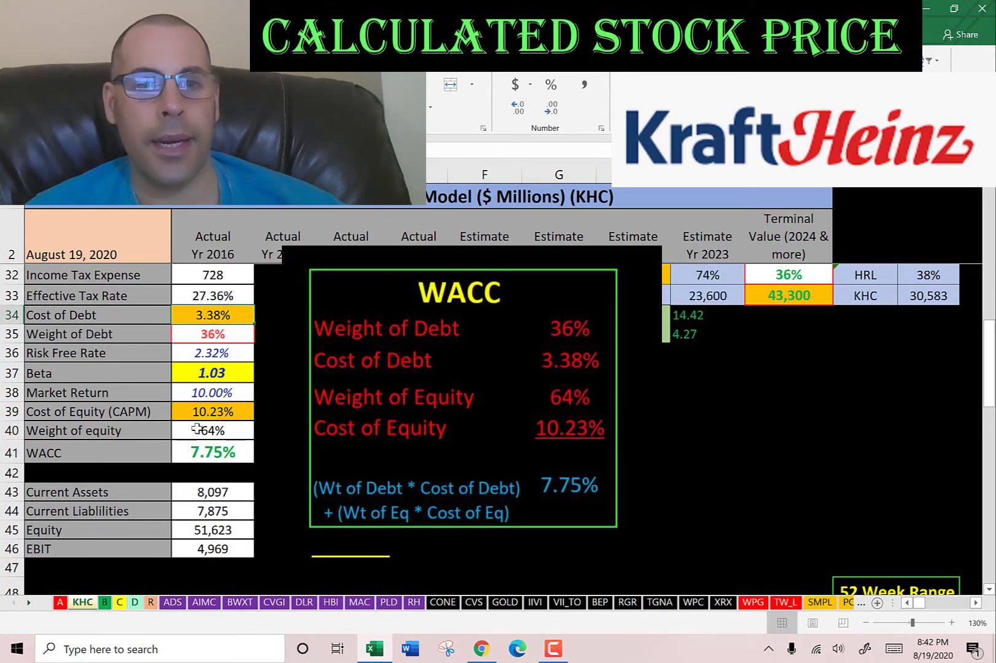
{"action": "key", "text": "Up"}
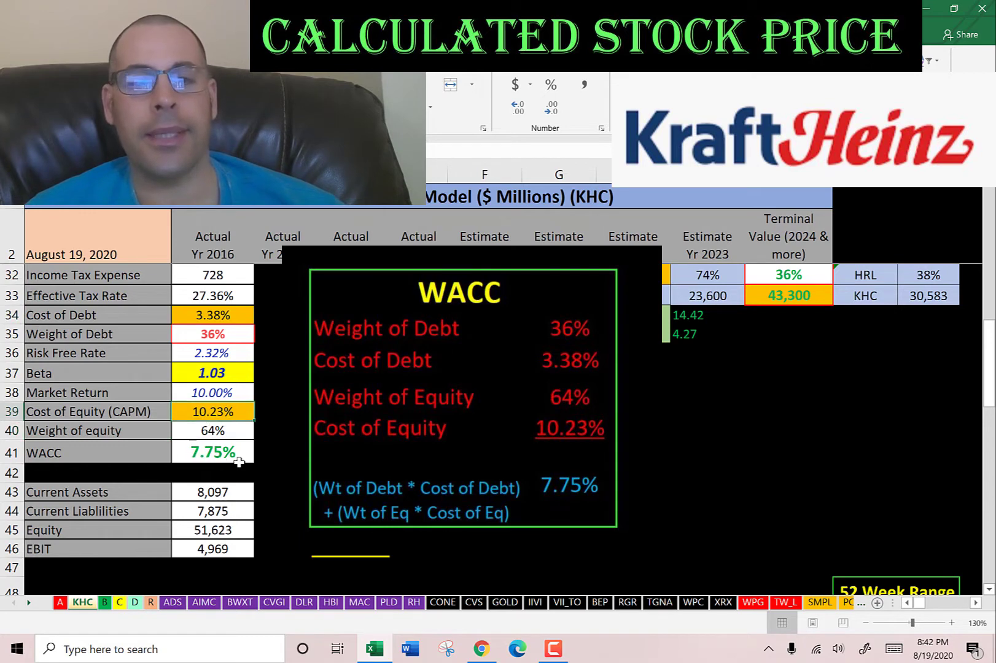
Step: Select the 2020-onward present values of cash flows to confirm their 29,189 total, then switch to Chrome
{"action": "left_click", "coordinate": [225, 444]}
{"action": "scroll", "coordinate": [224, 445], "scroll_direction": "up", "scroll_amount": 4}
{"action": "scroll", "coordinate": [427, 320], "scroll_direction": "up", "scroll_amount": 6}
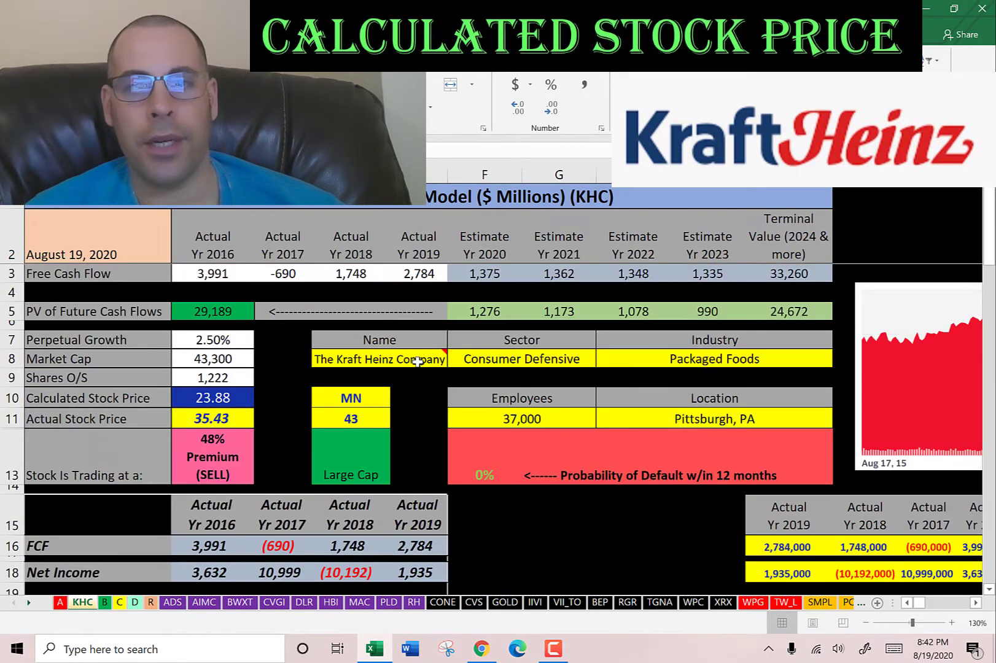
{"action": "left_click", "coordinate": [497, 277]}
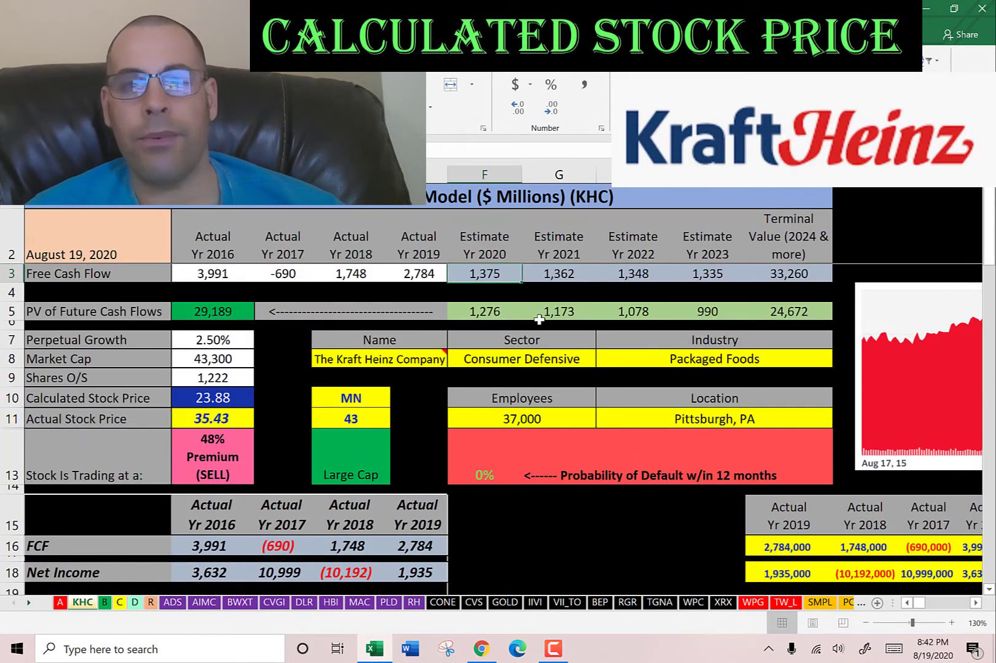
{"action": "key", "text": "Right"}
{"action": "key", "text": "Right"}
{"action": "key", "text": "Right"}
{"action": "key", "text": "Left"}
{"action": "key", "text": "Left"}
{"action": "key", "text": "Left"}
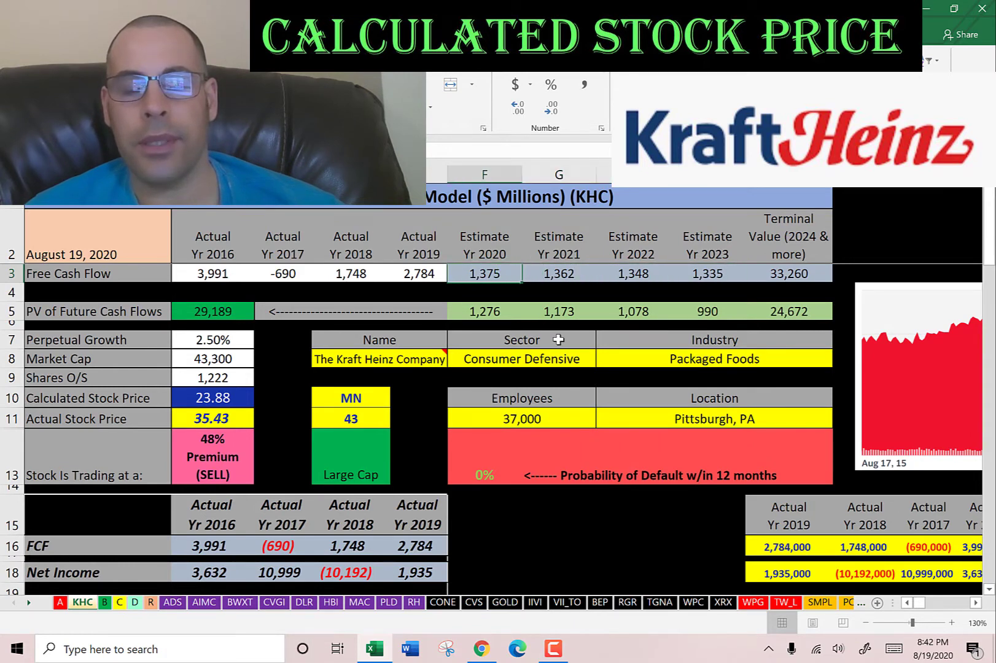
{"action": "key", "text": "Right"}
{"action": "key", "text": "Right"}
{"action": "key", "text": "Right"}
{"action": "key", "text": "Right"}
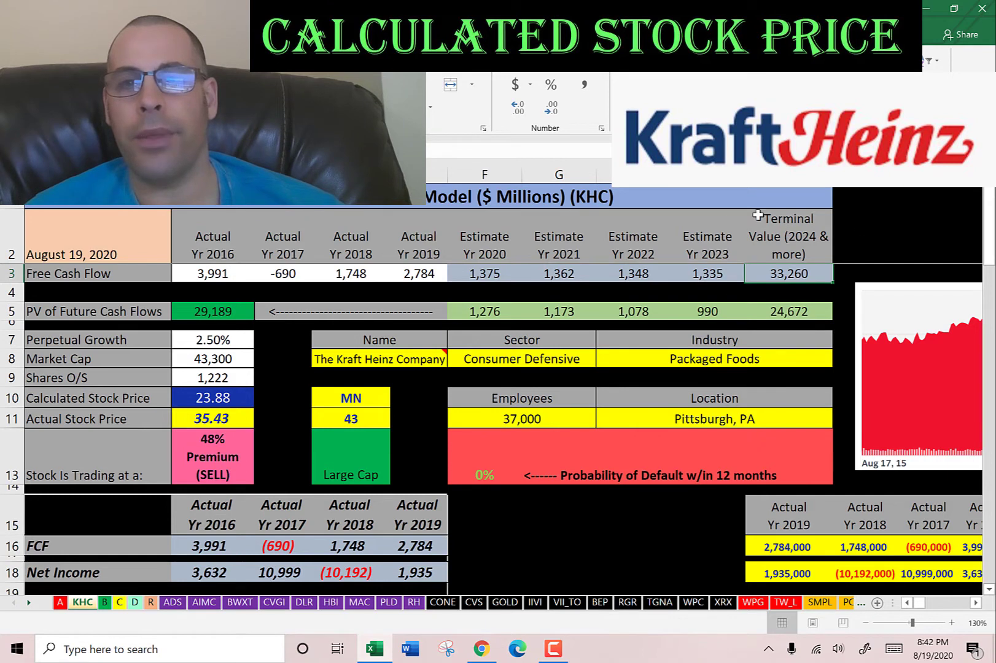
{"action": "key", "text": "Down"}
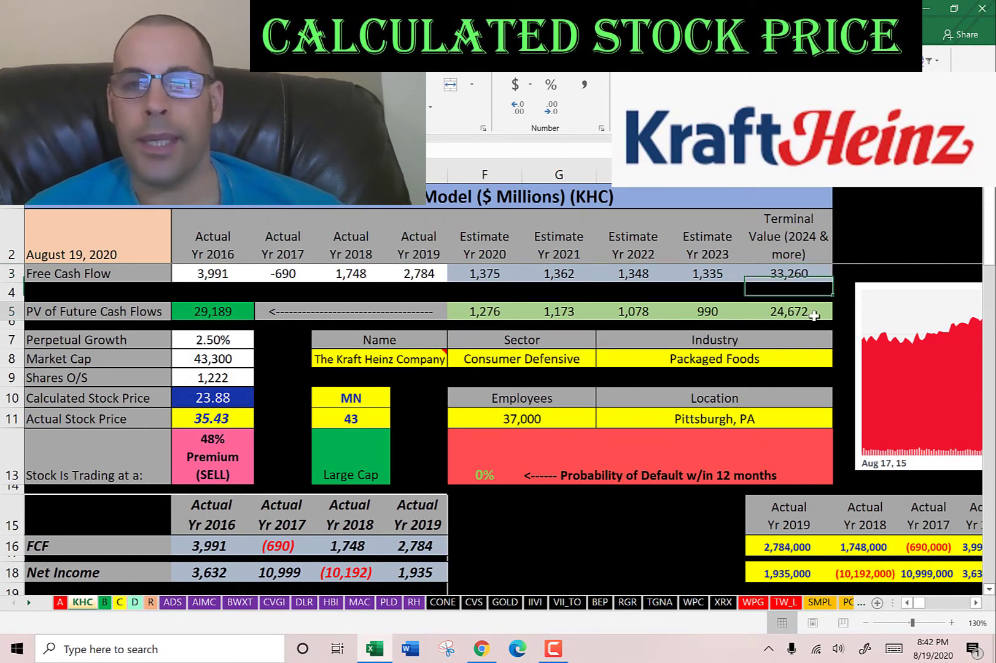
{"action": "left_click_drag", "start_coordinate": [813, 316], "coordinate": [491, 313]}
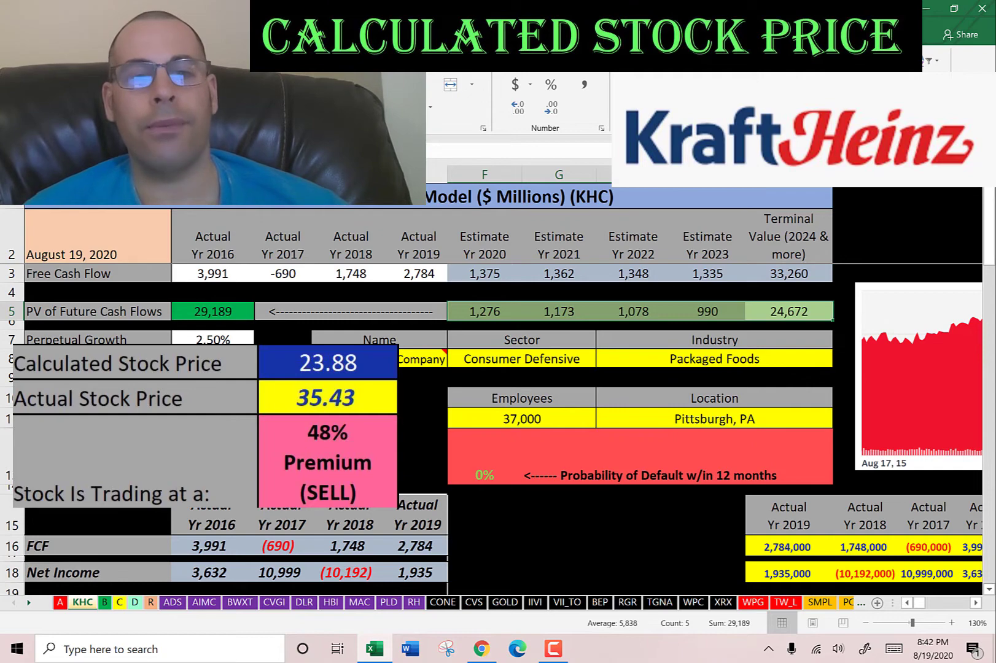
{"action": "key", "text": "alt+Tab"}
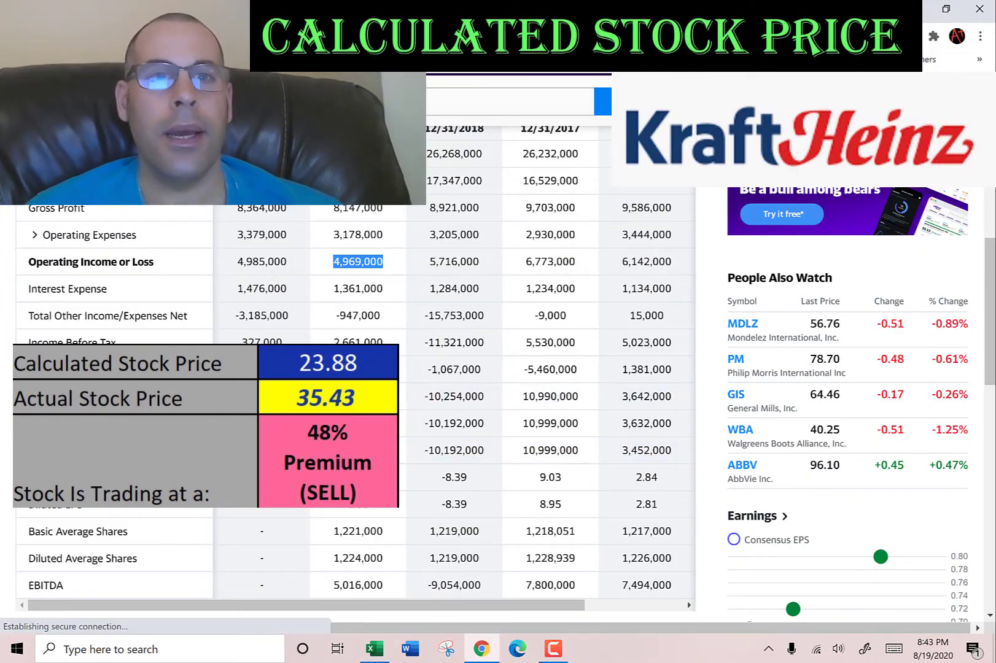
Step: View Simply Wall St's US$47.04 KHC fair value, then return to Excel
{"action": "key", "text": "ctrl+Tab"}
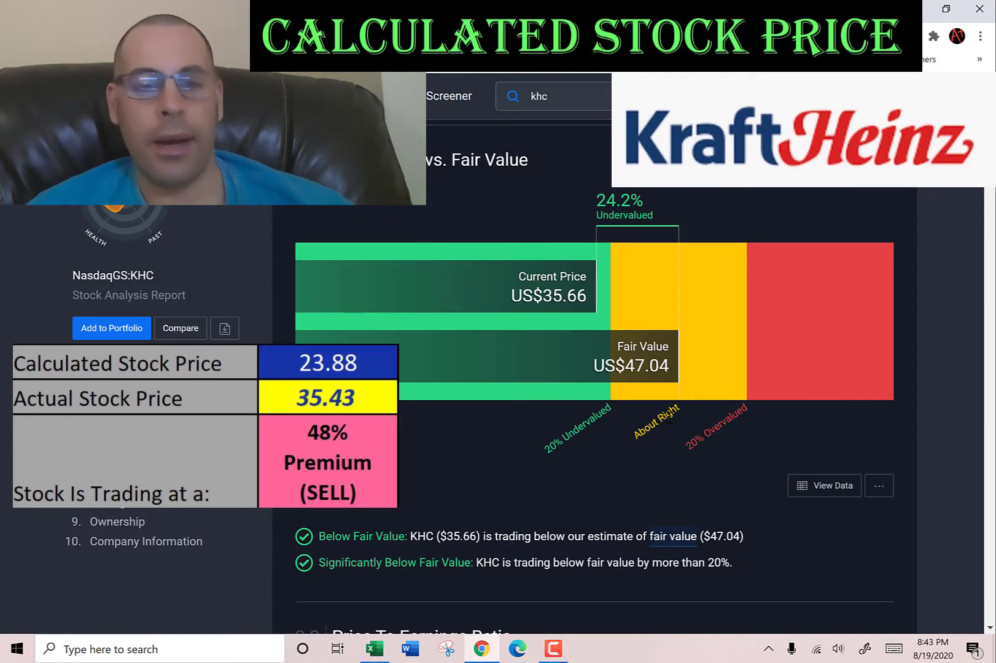
{"action": "key", "text": "alt+Tab"}
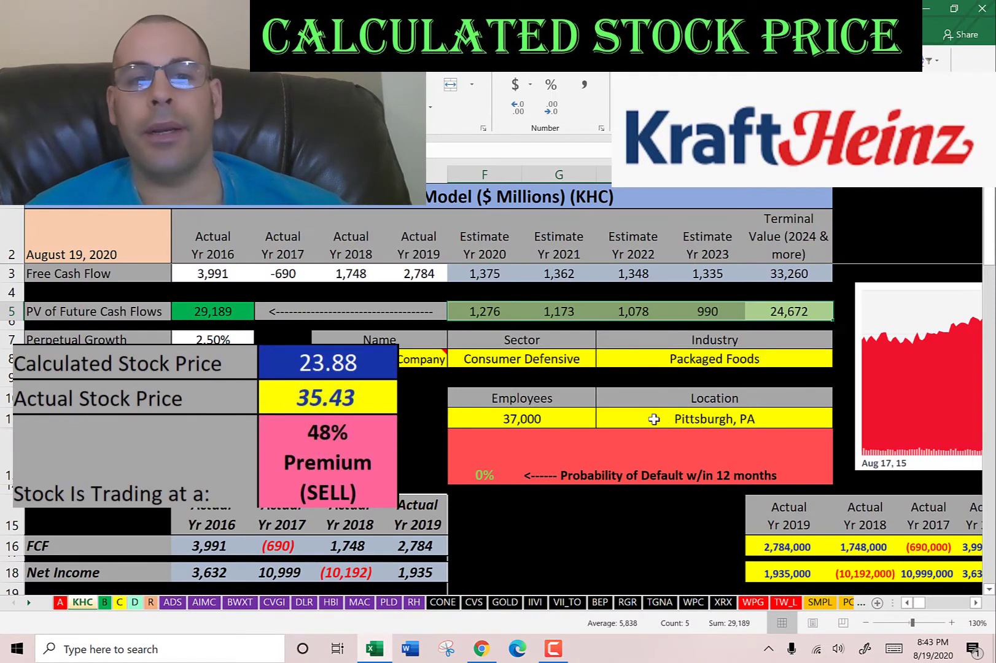
Step: Delete the floating stock-price chart picture covering the valuation figures
{"action": "left_click_drag", "start_coordinate": [910, 382], "coordinate": [344, 383]}
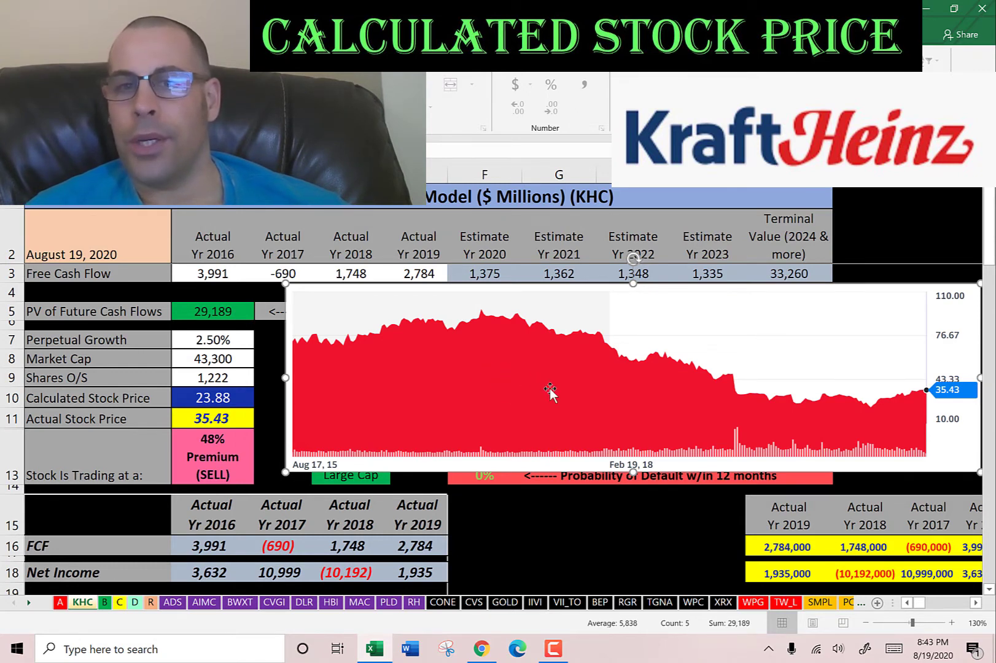
{"action": "key", "text": "Delete"}
{"action": "scroll", "coordinate": [541, 388], "scroll_direction": "down", "scroll_amount": 4}
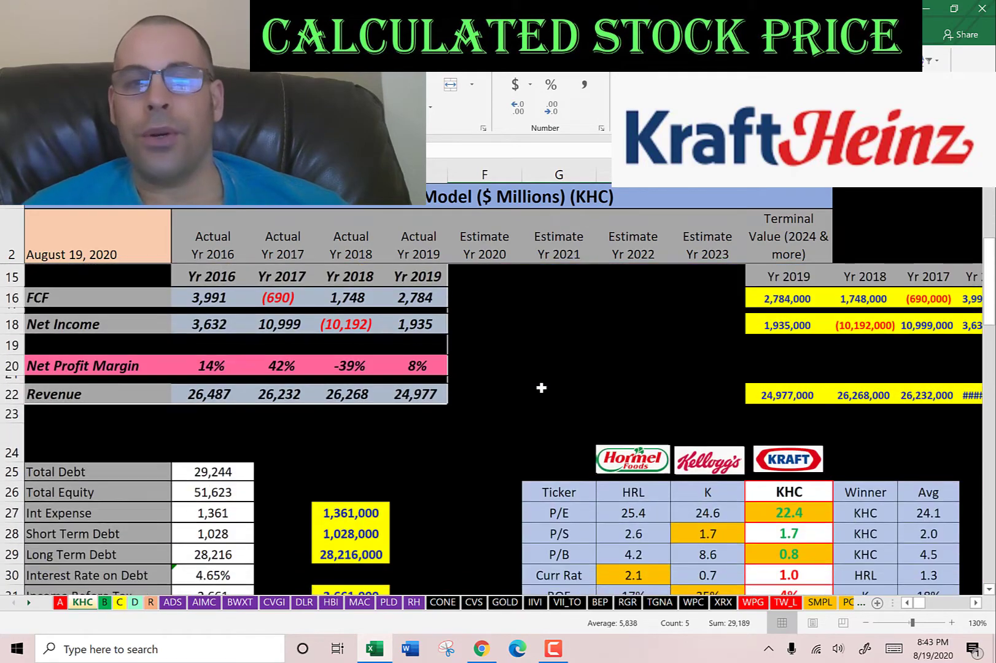
{"action": "scroll", "coordinate": [541, 387], "scroll_direction": "down", "scroll_amount": 2}
{"action": "scroll", "coordinate": [357, 399], "scroll_direction": "down", "scroll_amount": 2}
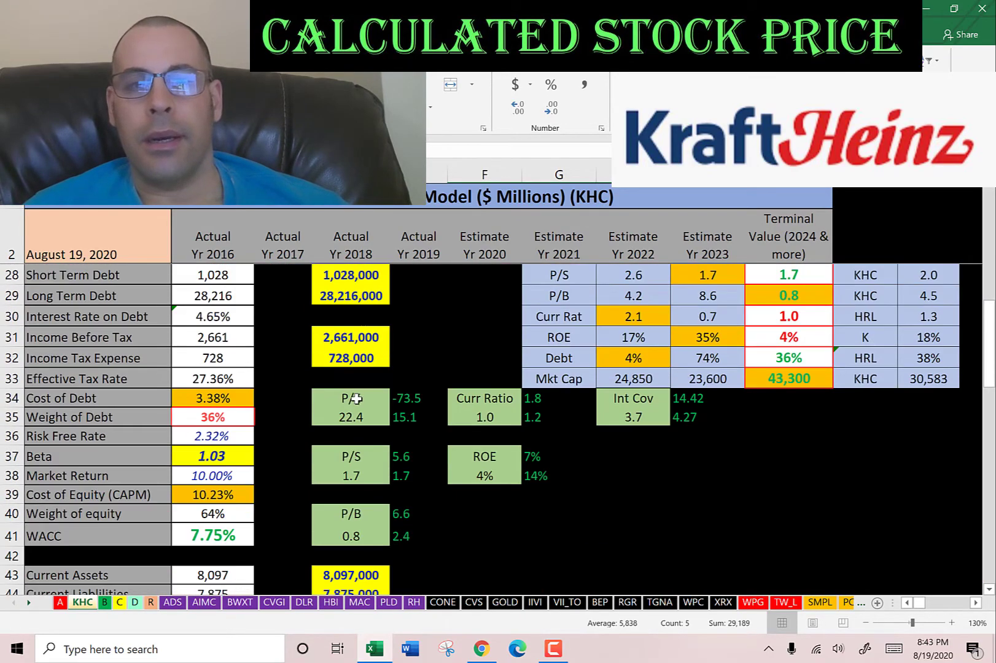
{"action": "scroll", "coordinate": [356, 398], "scroll_direction": "down", "scroll_amount": 1}
{"action": "left_click", "coordinate": [350, 432]}
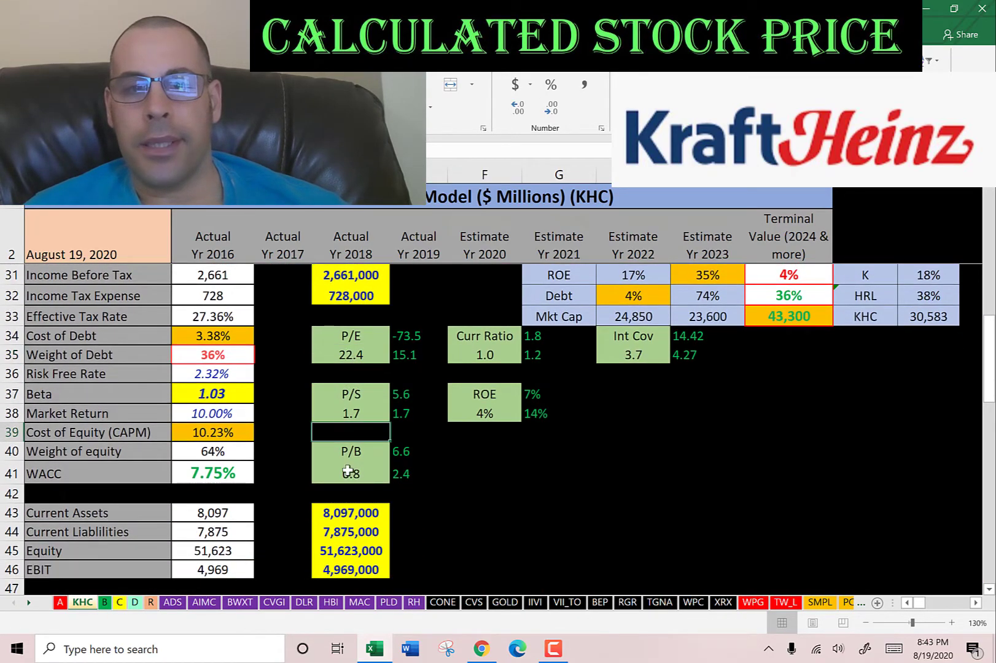
{"action": "left_click", "coordinate": [348, 471]}
{"action": "scroll", "coordinate": [387, 375], "scroll_direction": "down", "scroll_amount": 4}
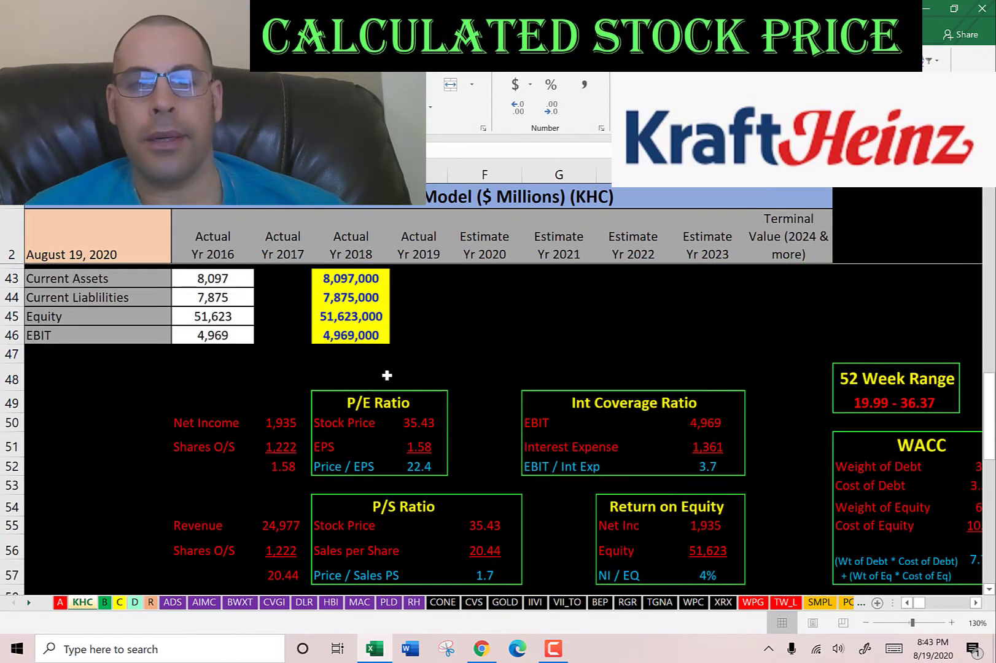
{"action": "scroll", "coordinate": [387, 375], "scroll_direction": "down", "scroll_amount": 1}
{"action": "left_click", "coordinate": [395, 361]}
{"action": "key", "text": "Return"}
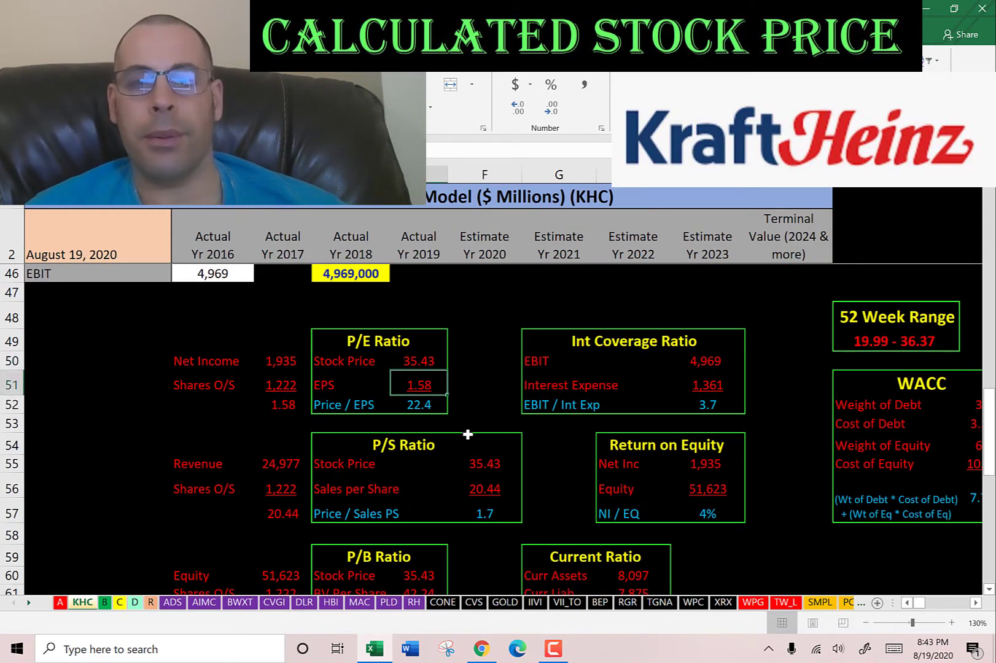
{"action": "left_click", "coordinate": [261, 357]}
{"action": "left_click", "coordinate": [276, 383]}
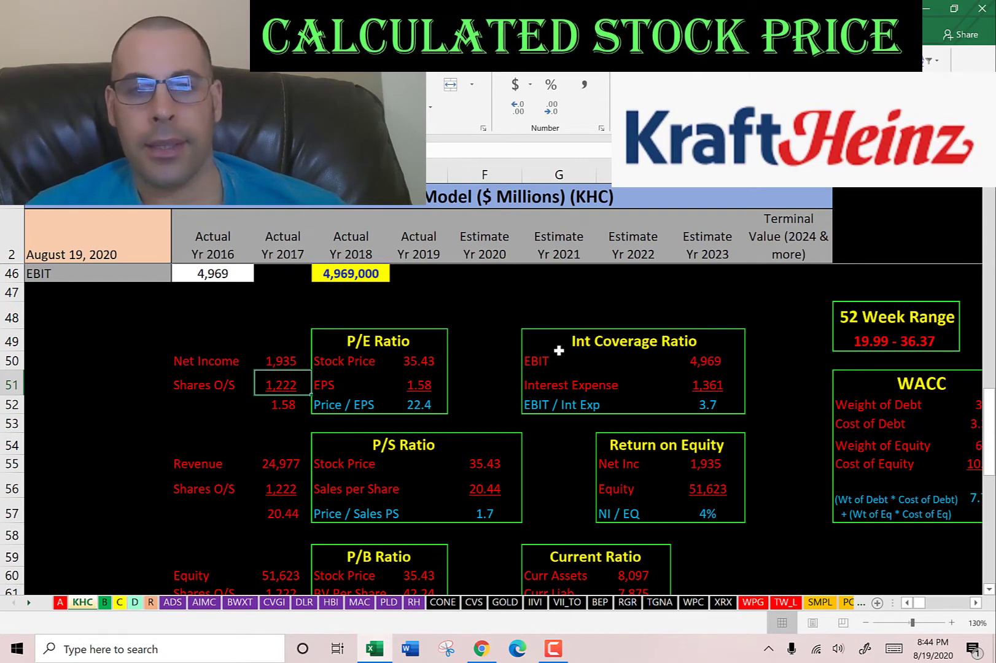
{"action": "scroll", "coordinate": [555, 349], "scroll_direction": "down", "scroll_amount": 2}
{"action": "left_click", "coordinate": [471, 339]}
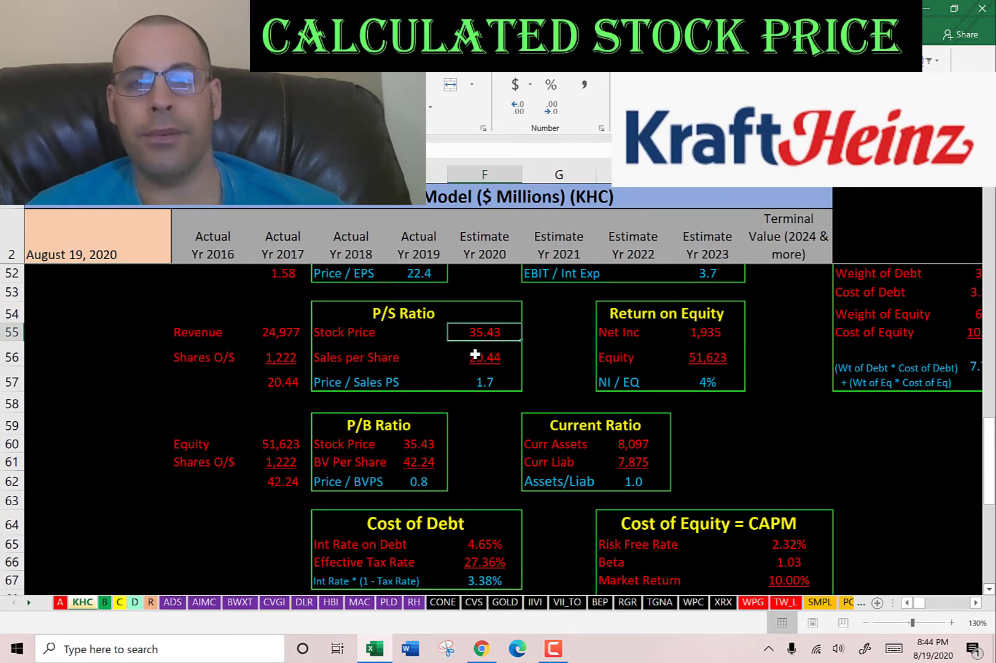
{"action": "left_click", "coordinate": [474, 359]}
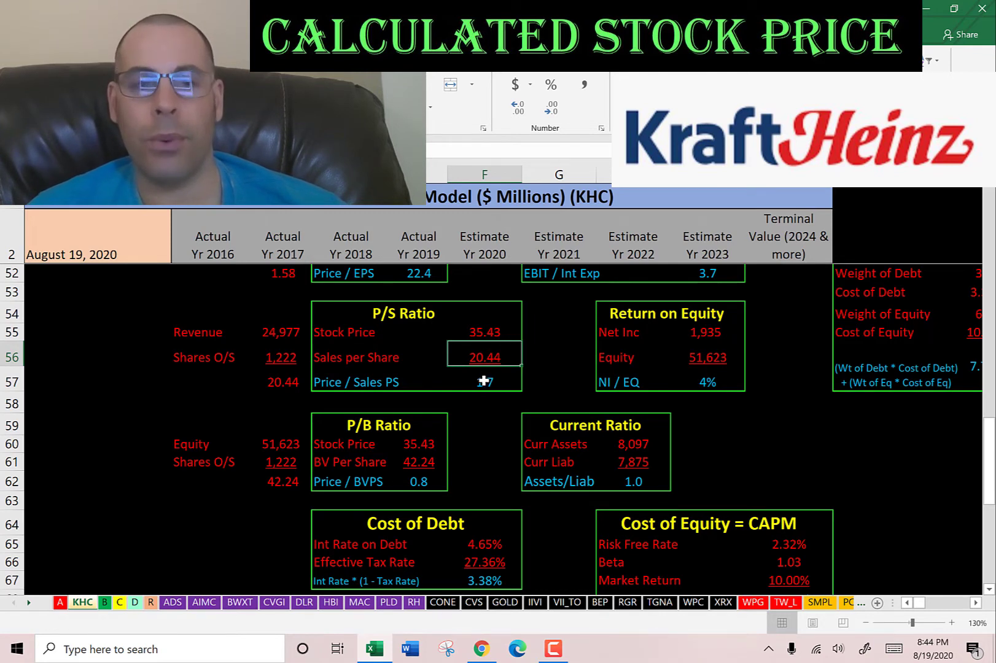
{"action": "scroll", "coordinate": [483, 381], "scroll_direction": "up", "scroll_amount": 14}
{"action": "left_click", "coordinate": [395, 519]}
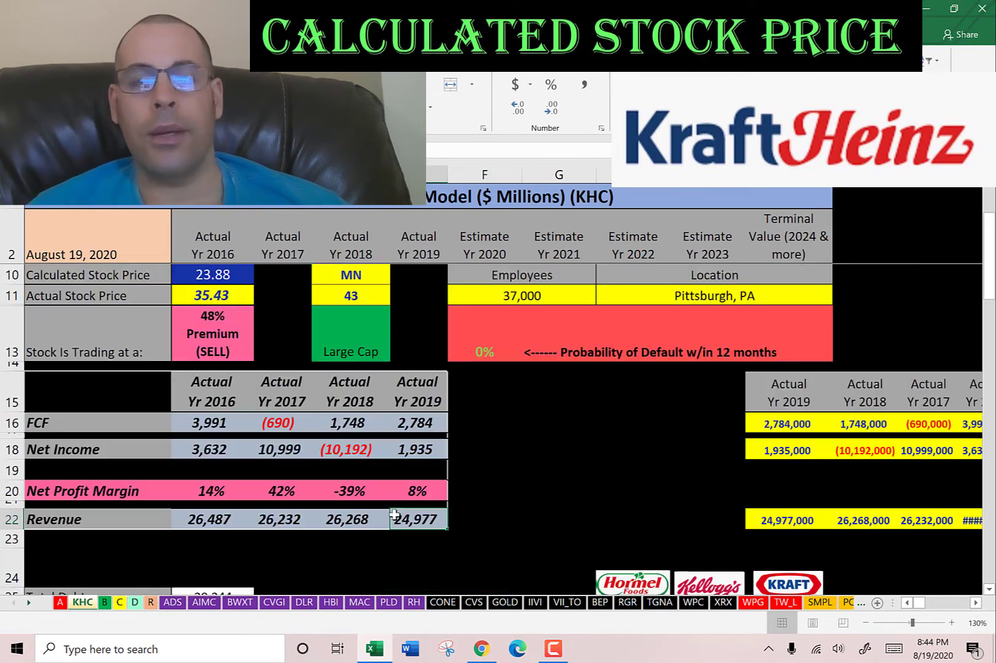
{"action": "left_click", "coordinate": [420, 494]}
{"action": "left_click", "coordinate": [414, 454]}
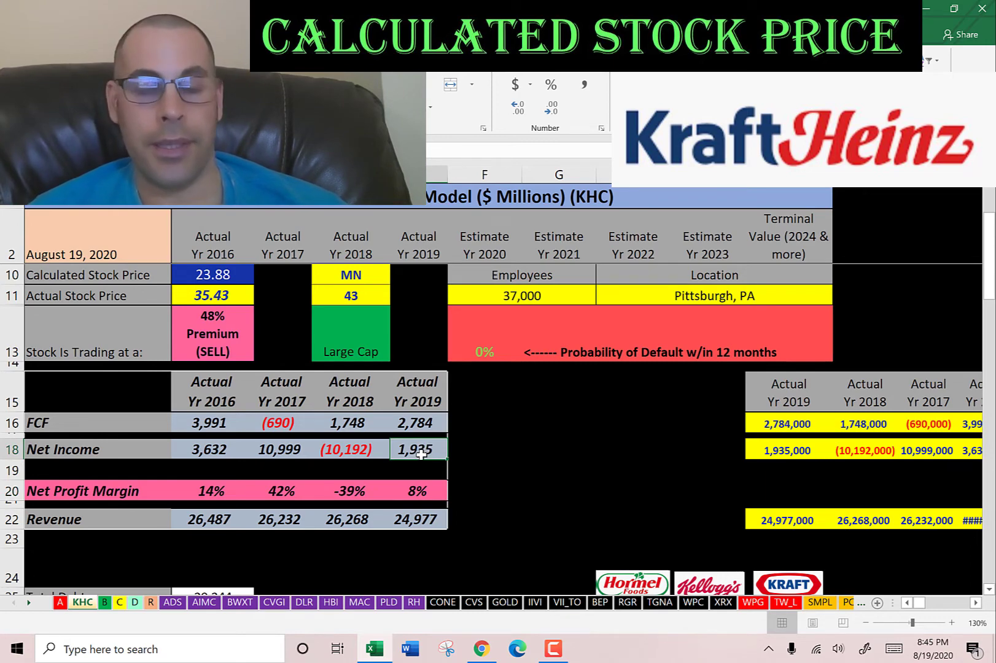
{"action": "scroll", "coordinate": [399, 424], "scroll_direction": "down", "scroll_amount": 5}
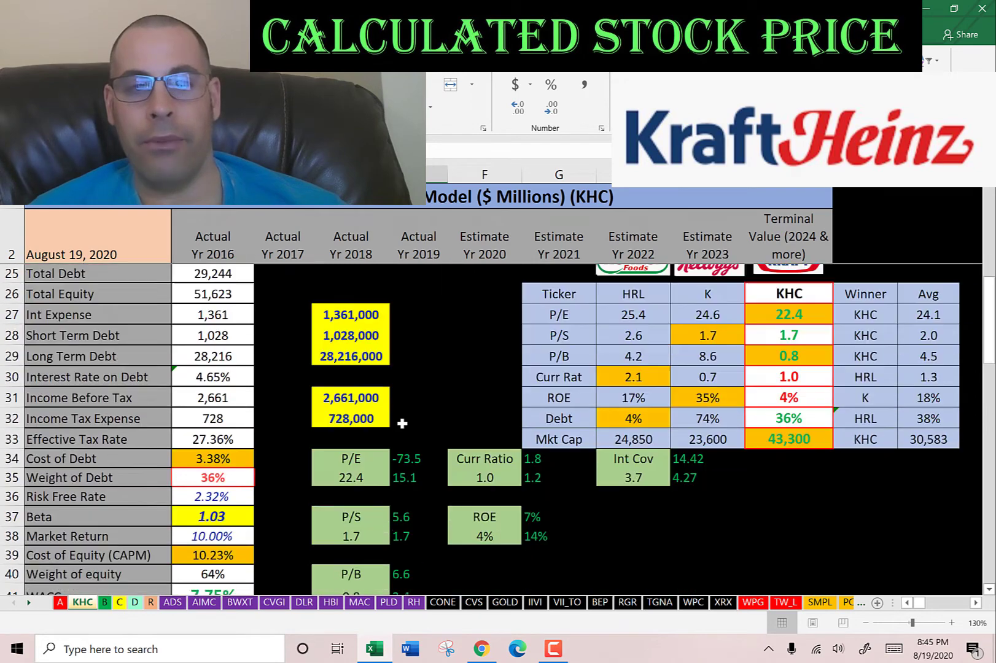
{"action": "scroll", "coordinate": [402, 423], "scroll_direction": "down", "scroll_amount": 7}
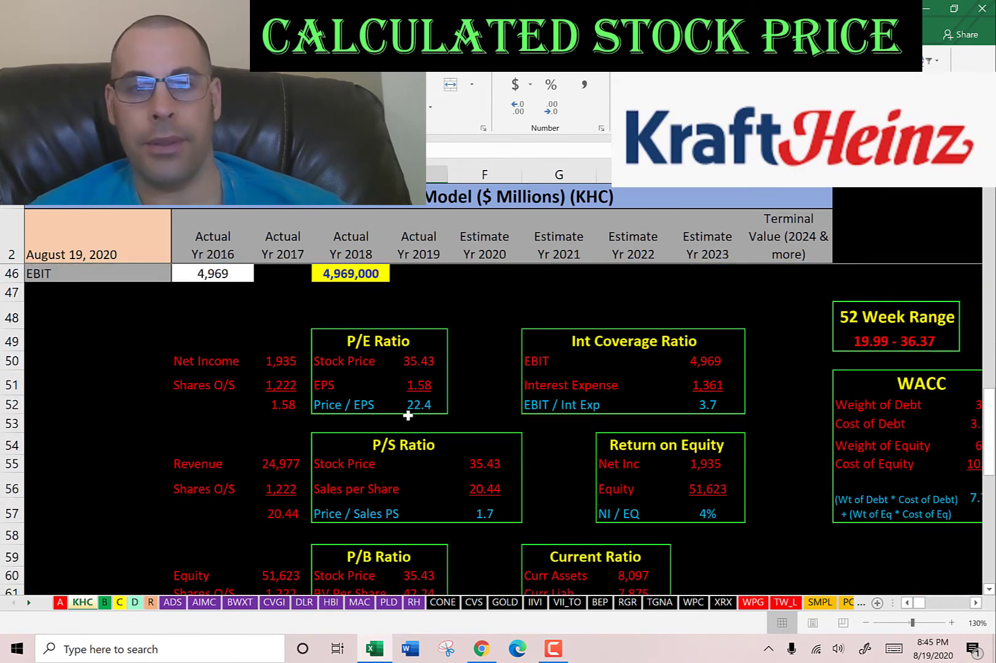
{"action": "scroll", "coordinate": [418, 411], "scroll_direction": "down", "scroll_amount": 3}
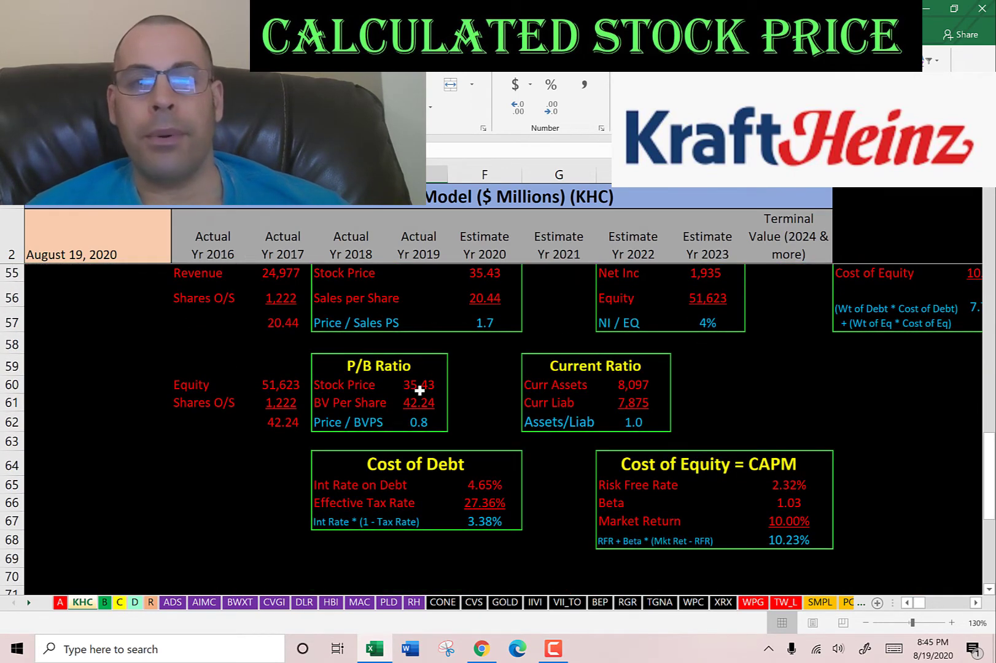
{"action": "left_click", "coordinate": [411, 382]}
{"action": "left_click", "coordinate": [414, 397]}
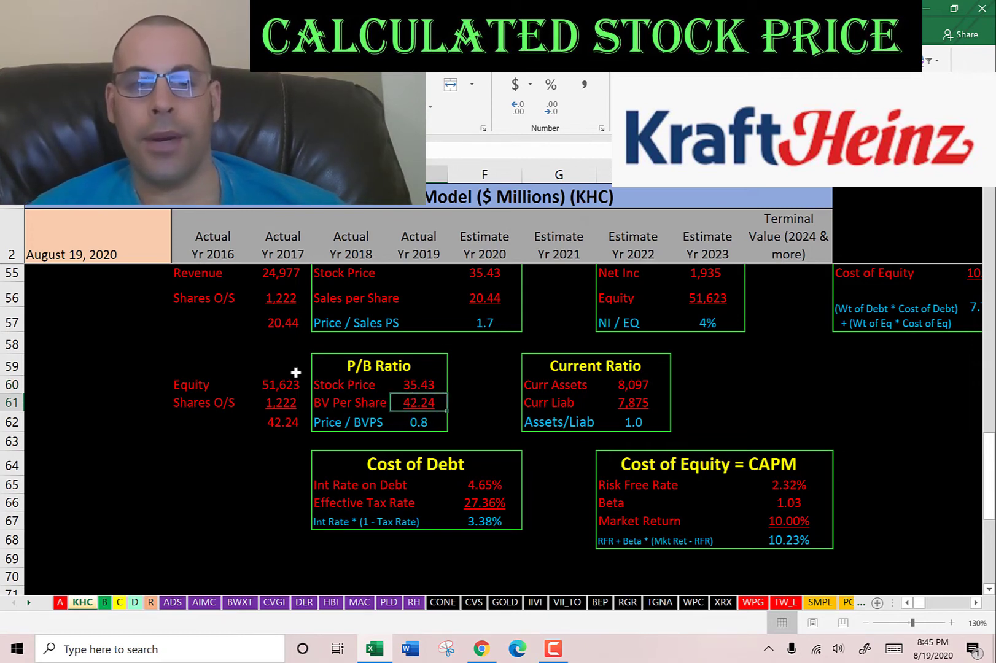
{"action": "left_click", "coordinate": [276, 386]}
{"action": "left_click", "coordinate": [277, 401]}
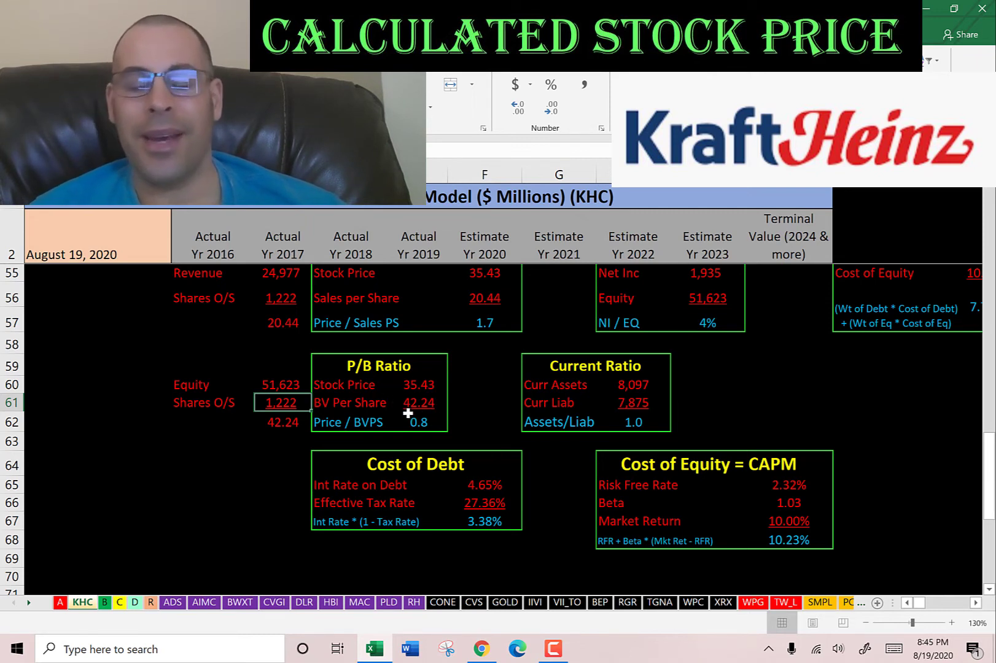
{"action": "scroll", "coordinate": [549, 396], "scroll_direction": "up", "scroll_amount": 8}
{"action": "left_click", "coordinate": [491, 359]}
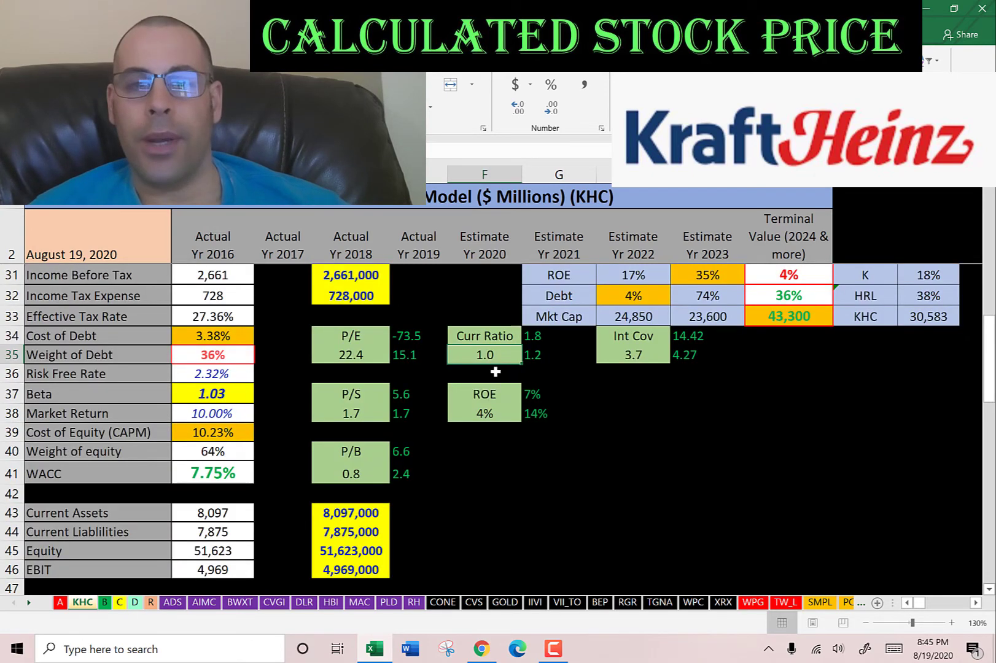
{"action": "left_click", "coordinate": [484, 412]}
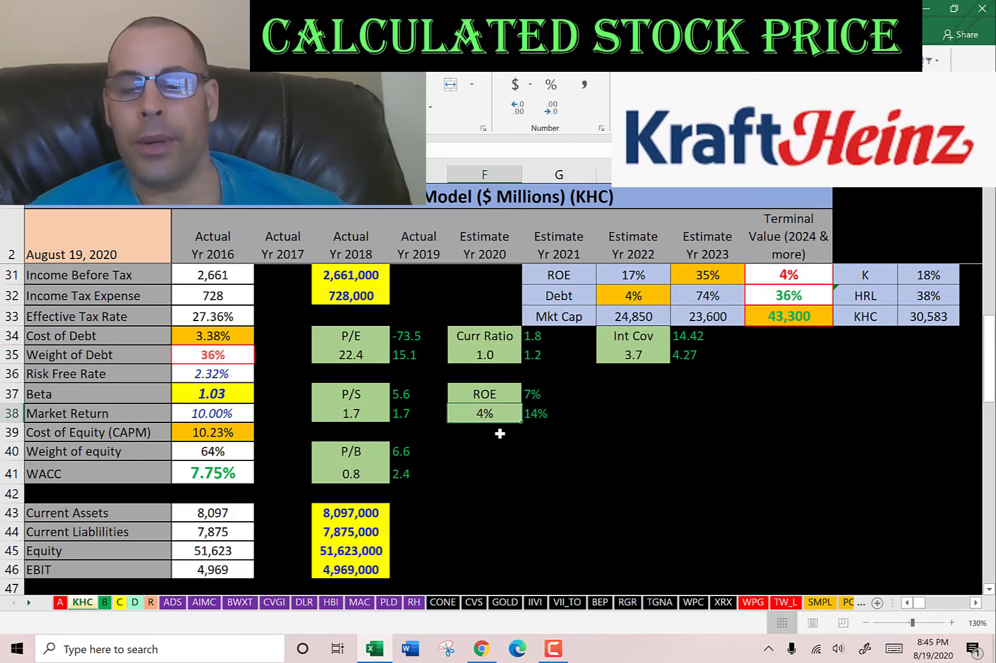
{"action": "left_click", "coordinate": [632, 354]}
{"action": "scroll", "coordinate": [575, 423], "scroll_direction": "down", "scroll_amount": 8}
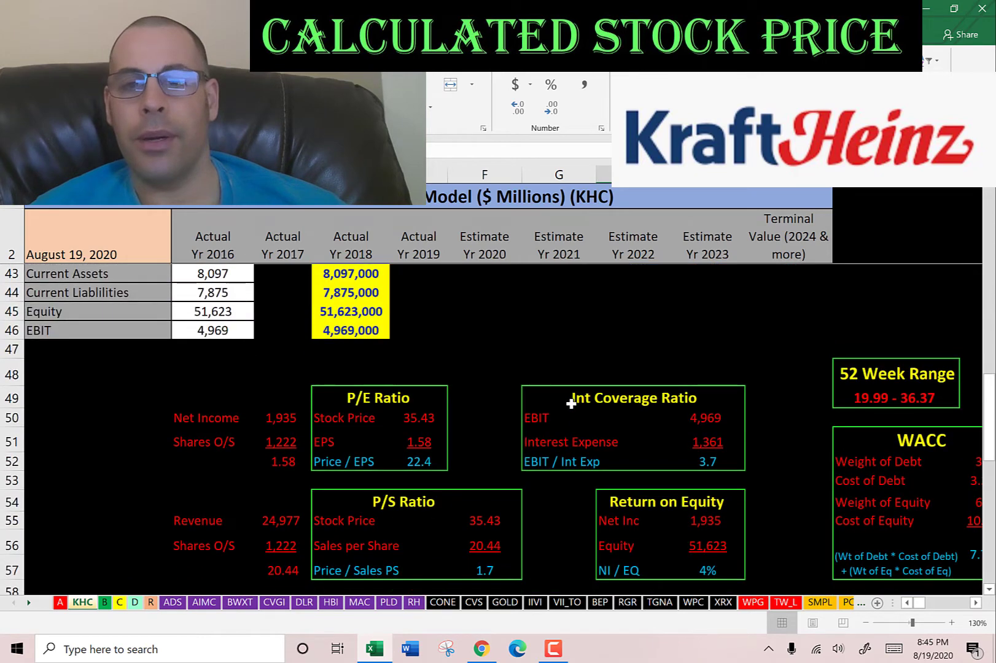
{"action": "left_click", "coordinate": [627, 388]}
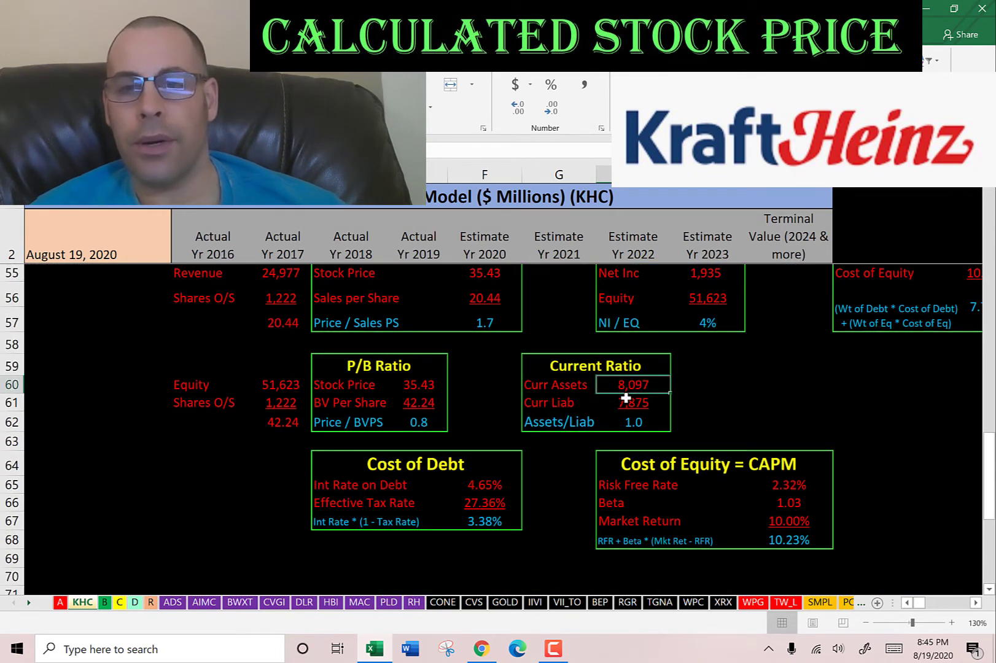
{"action": "left_click", "coordinate": [626, 401]}
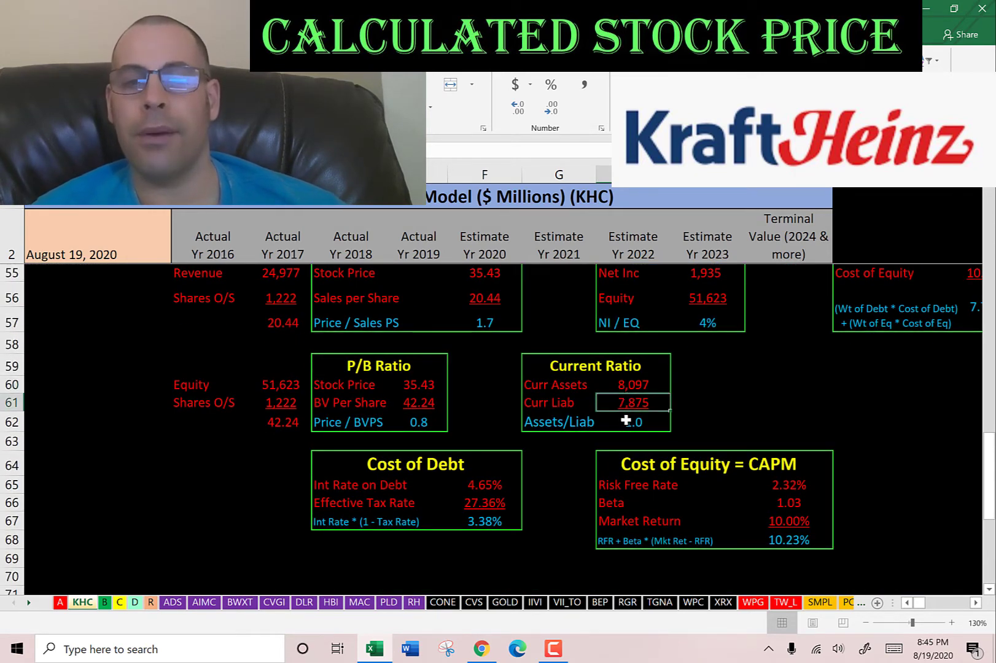
{"action": "scroll", "coordinate": [674, 414], "scroll_direction": "up", "scroll_amount": 3}
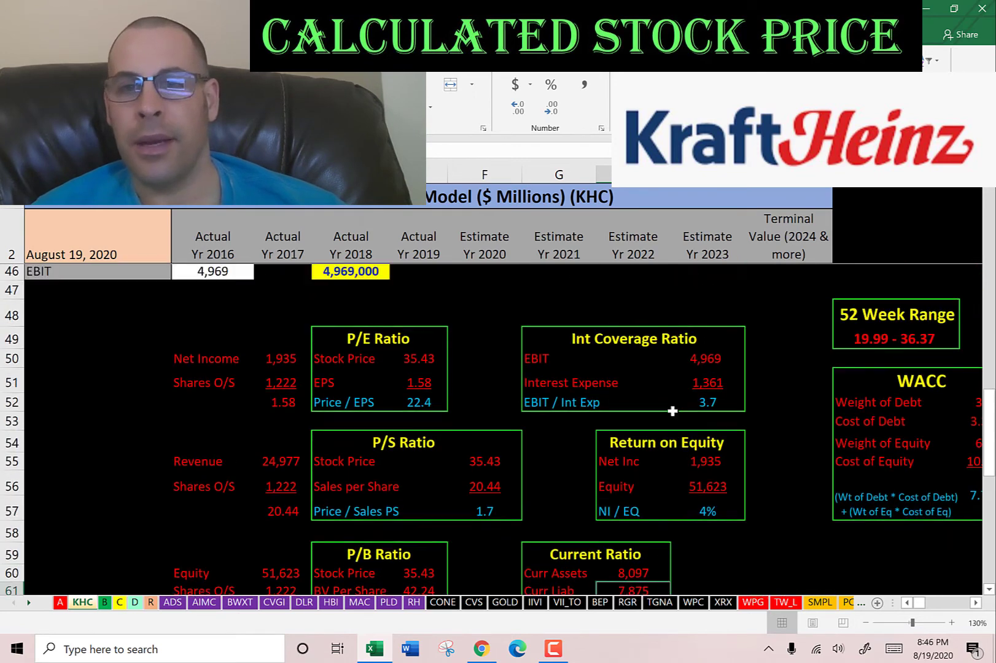
{"action": "left_click", "coordinate": [687, 459]}
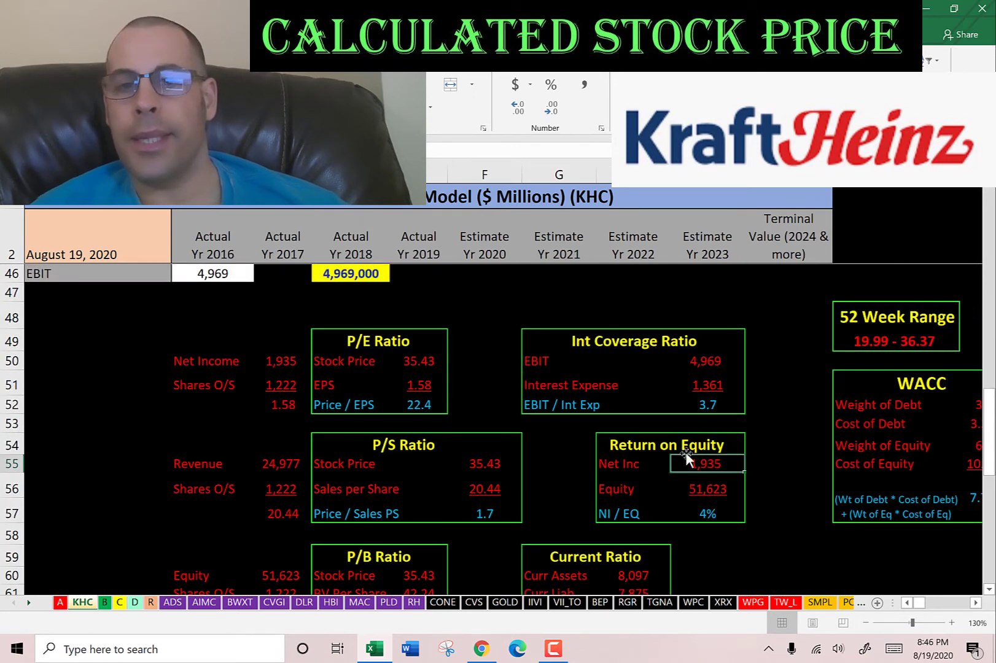
{"action": "left_click", "coordinate": [705, 487]}
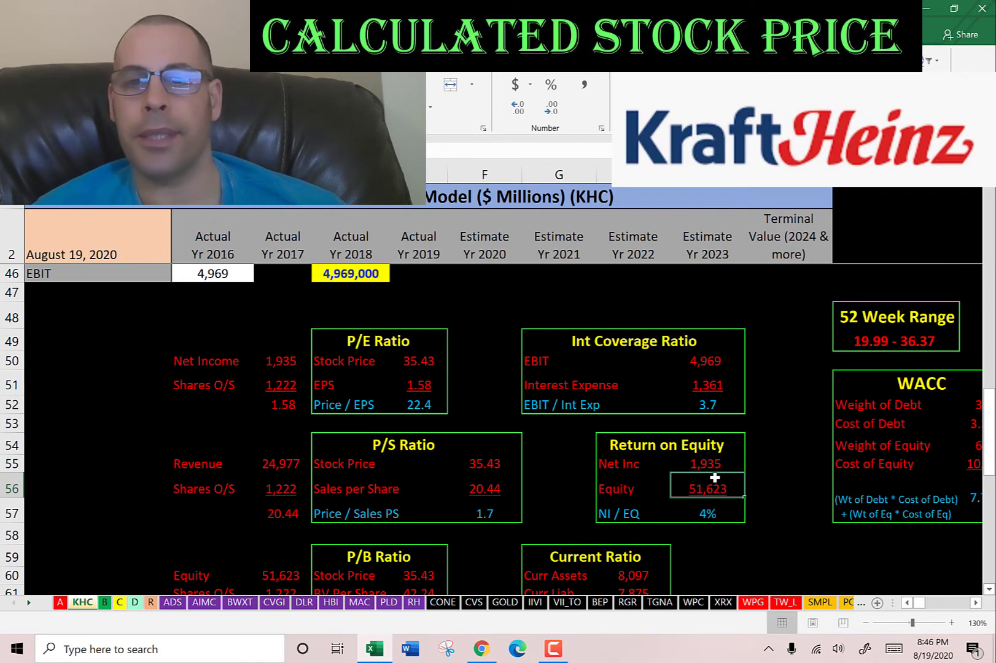
{"action": "left_click", "coordinate": [692, 358]}
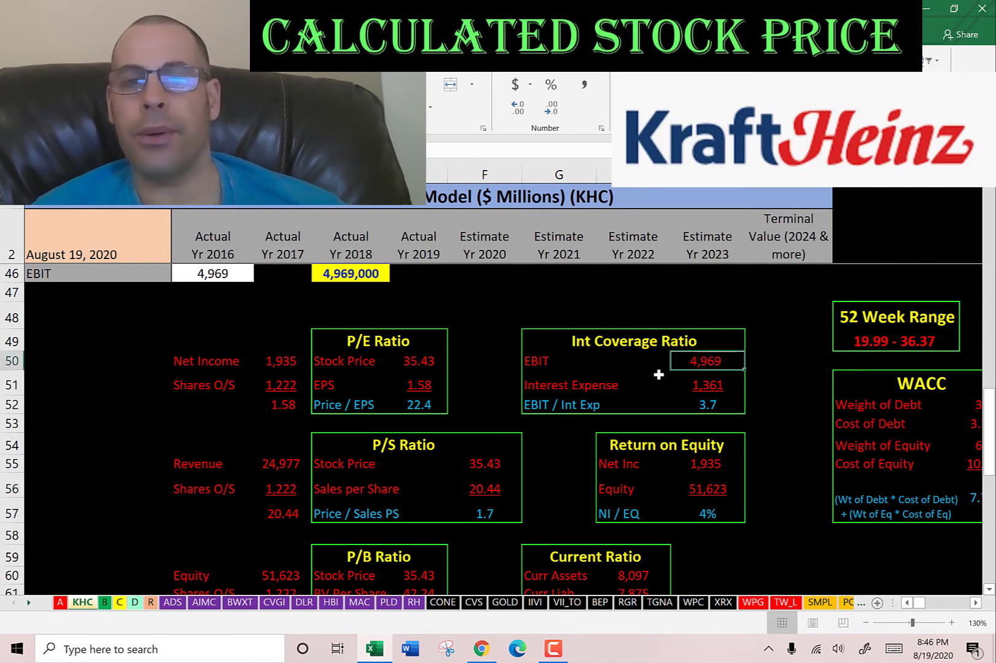
{"action": "left_click", "coordinate": [703, 378]}
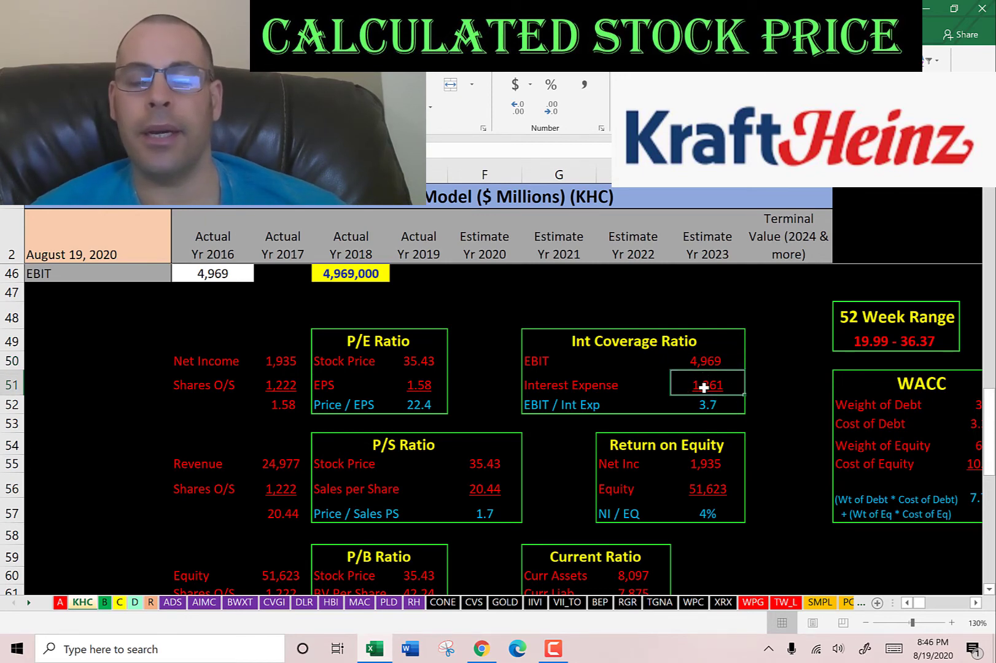
{"action": "scroll", "coordinate": [705, 351], "scroll_direction": "up", "scroll_amount": 8}
{"action": "scroll", "coordinate": [706, 351], "scroll_direction": "up", "scroll_amount": 1}
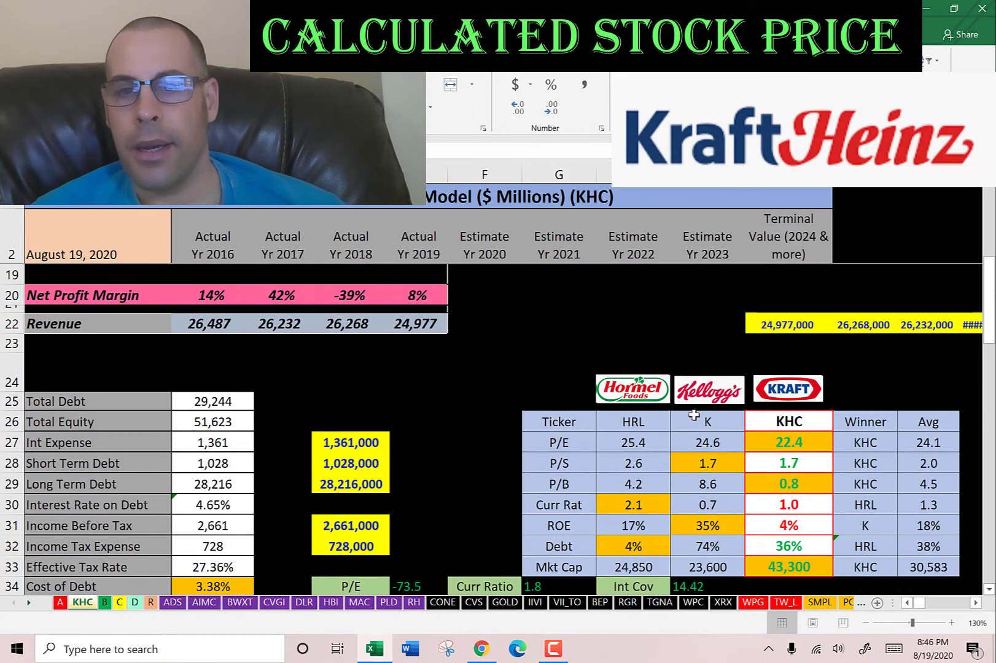
{"action": "scroll", "coordinate": [706, 356], "scroll_direction": "down", "scroll_amount": 1}
{"action": "key", "text": "Right"}
{"action": "key", "text": "Right"}
{"action": "key", "text": "Right"}
{"action": "key", "text": "Right"}
{"action": "key", "text": "Right"}
{"action": "key", "text": "Right"}
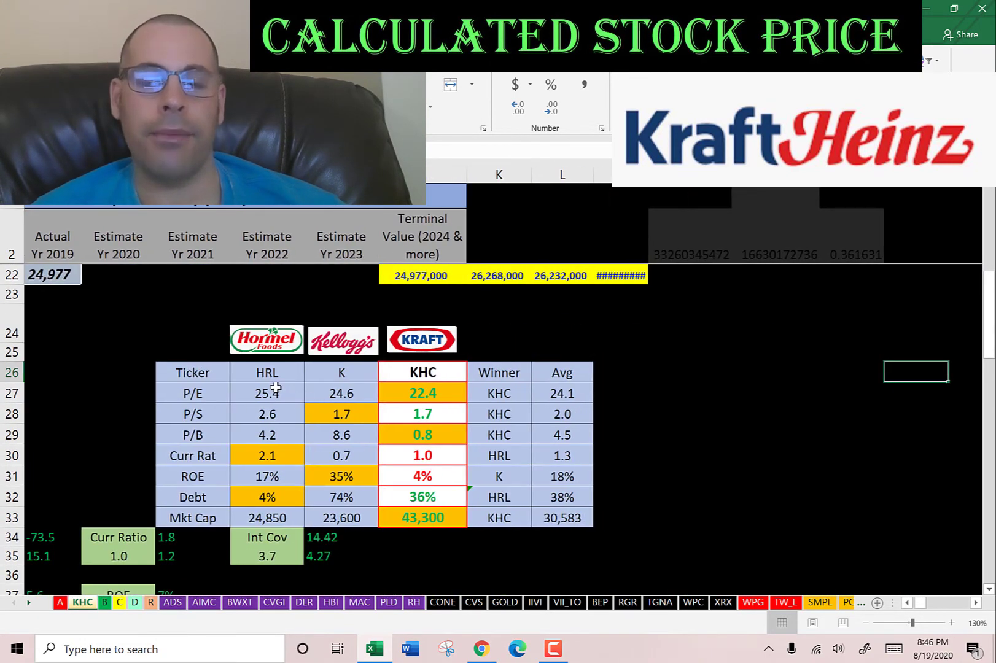
{"action": "left_click", "coordinate": [276, 387]}
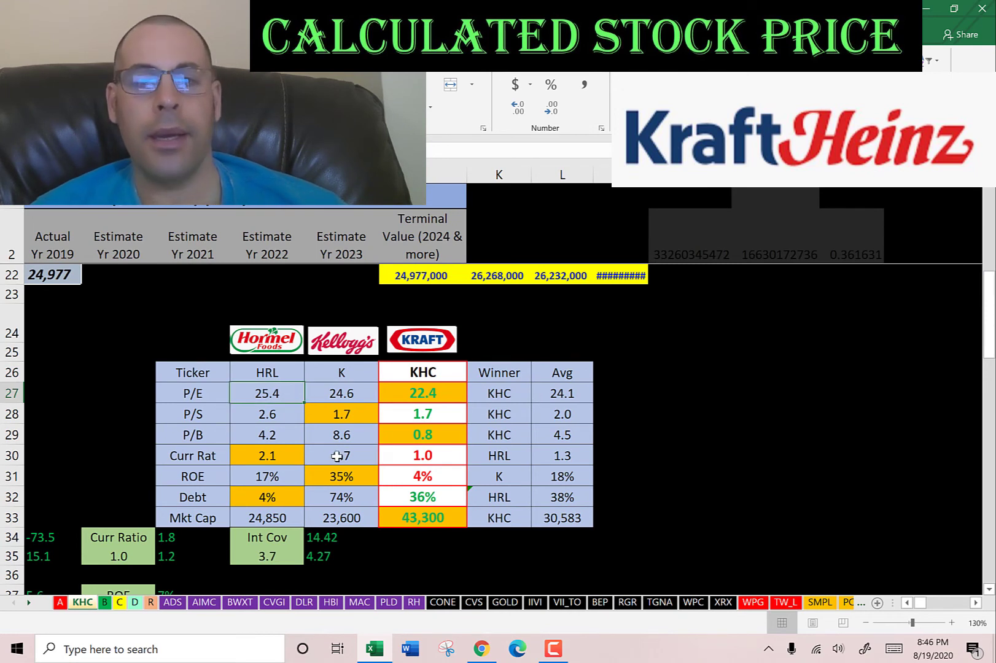
{"action": "key", "text": "Right"}
{"action": "left_click", "coordinate": [427, 392]}
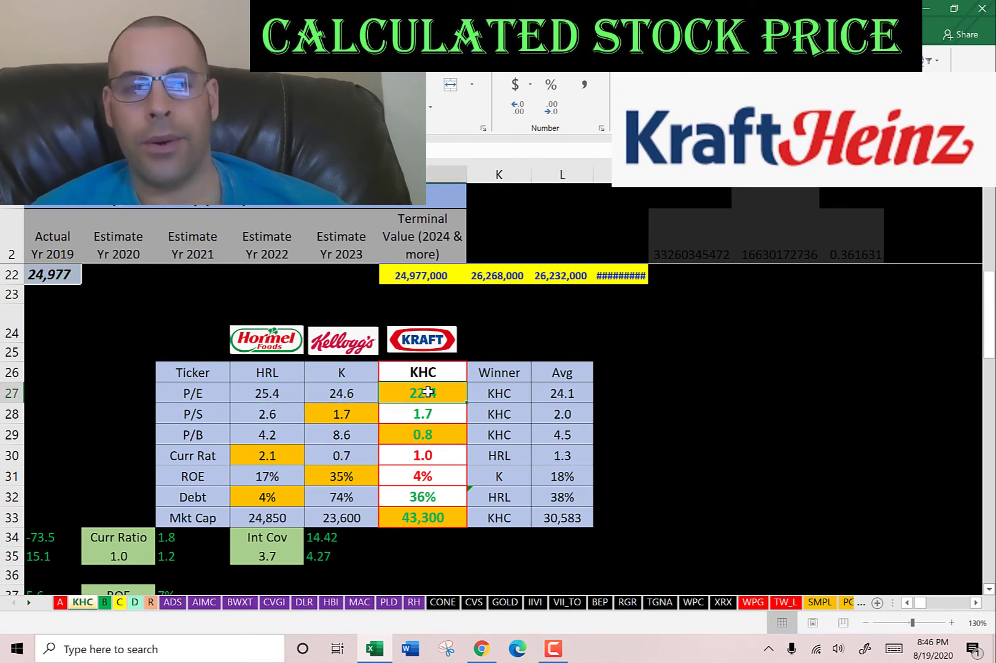